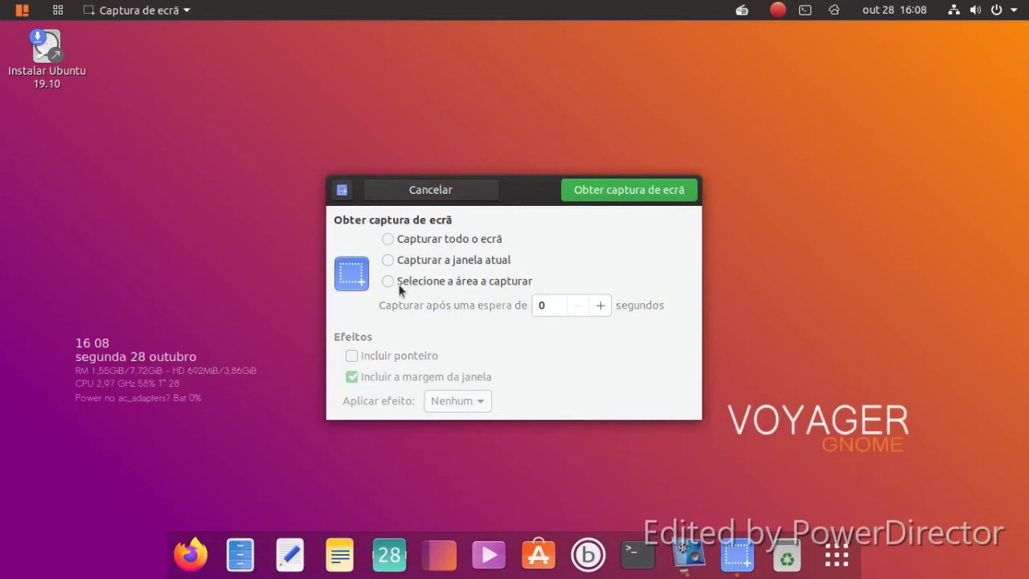
- Take a screenshot of a selected desktop area that includes the Voyager Gnome logo
click(572, 192)
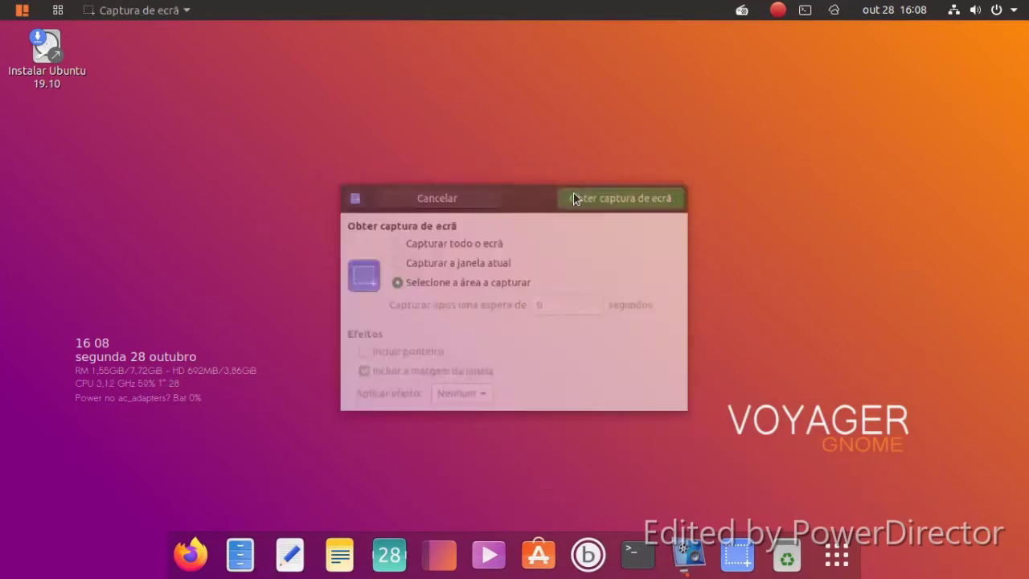
drag(460, 229, 911, 459)
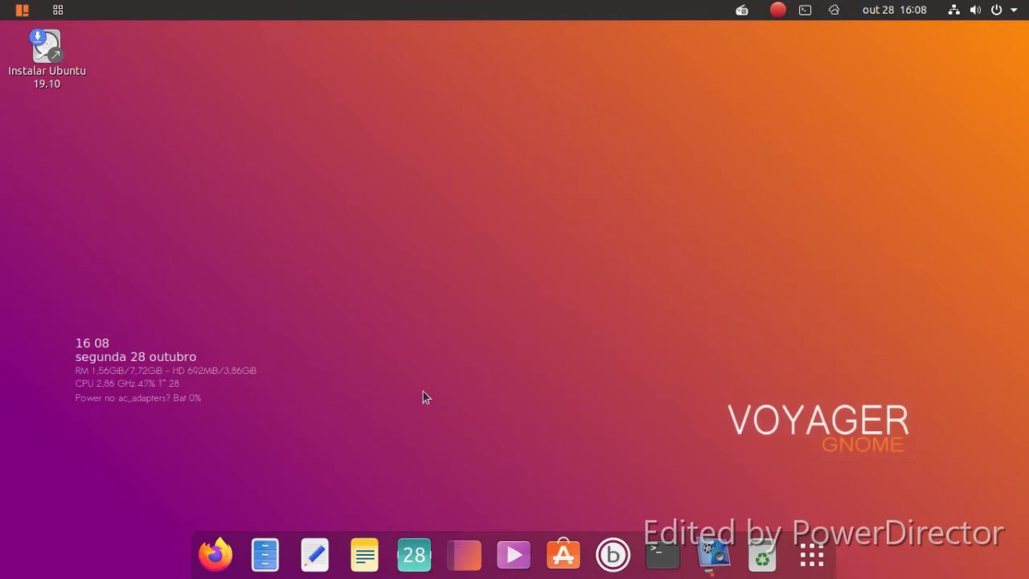
click(585, 271)
- Launch TeXInfo from the accessories group of applications, move down a few lines in its main menu, and close it
click(57, 10)
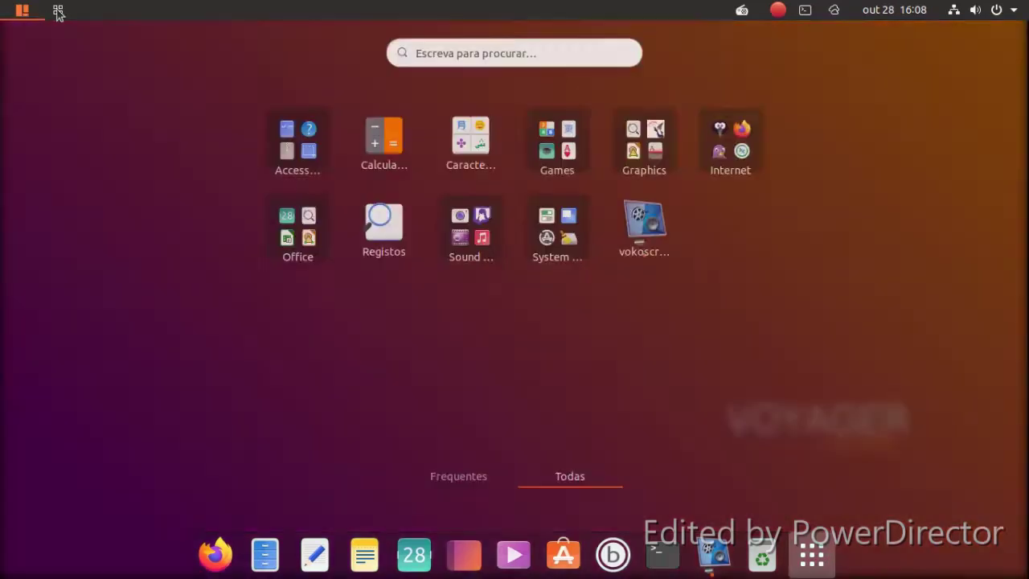
click(303, 161)
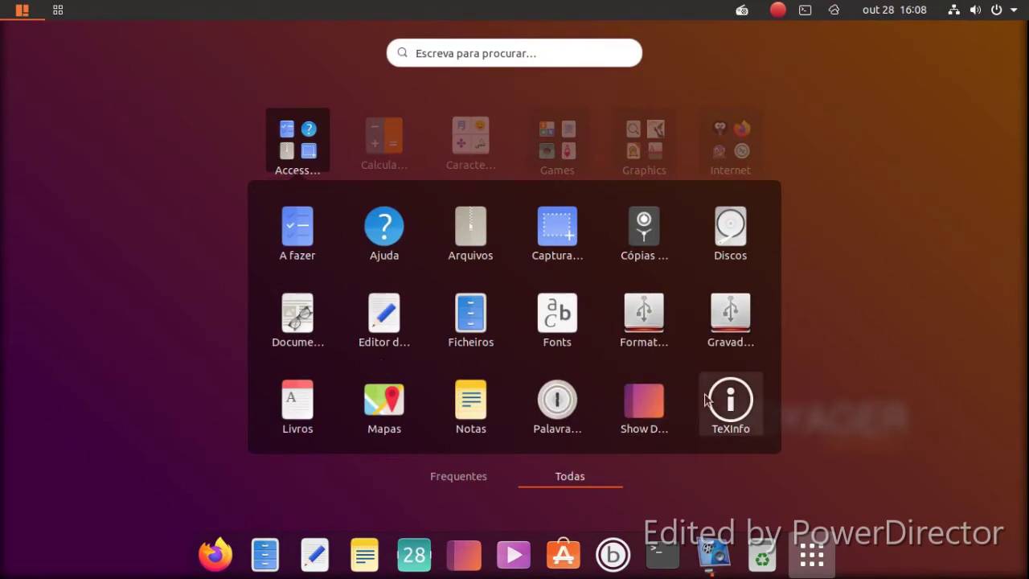
click(706, 396)
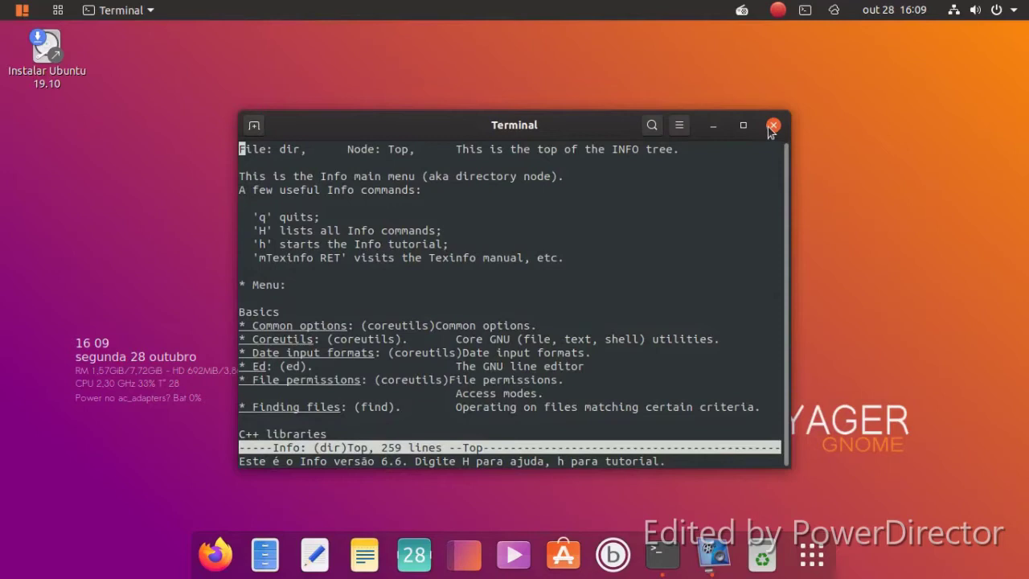
key(Down)
key(Down)
key(Down)
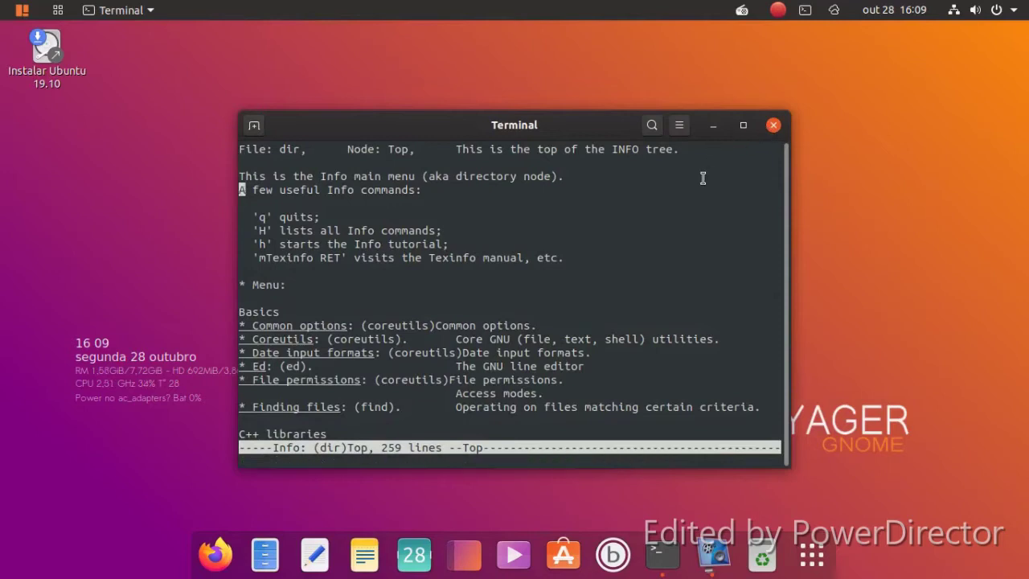
click(773, 125)
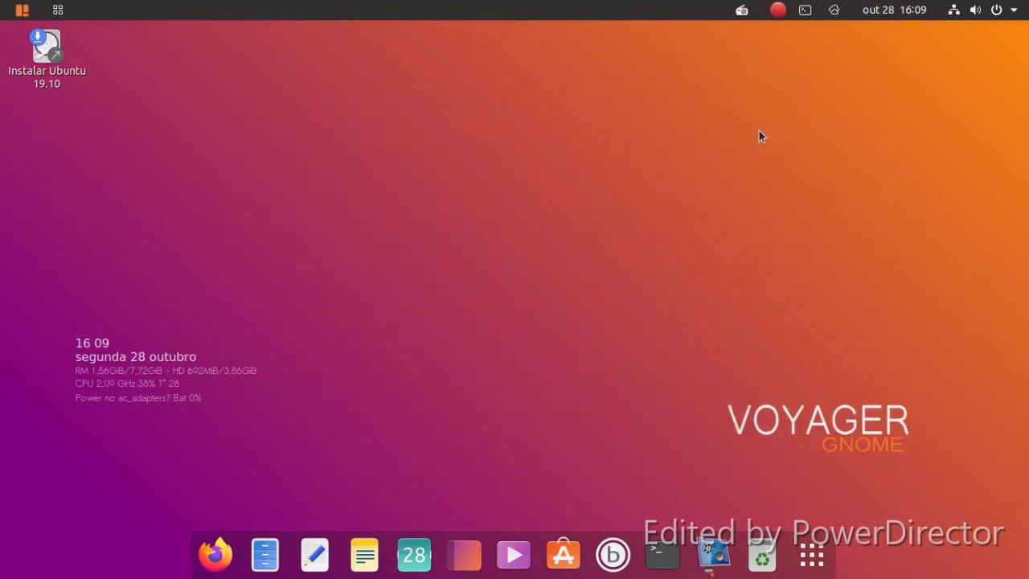
- Show the overview of open windows and workspaces, and return to the desktop
click(712, 554)
key(super)
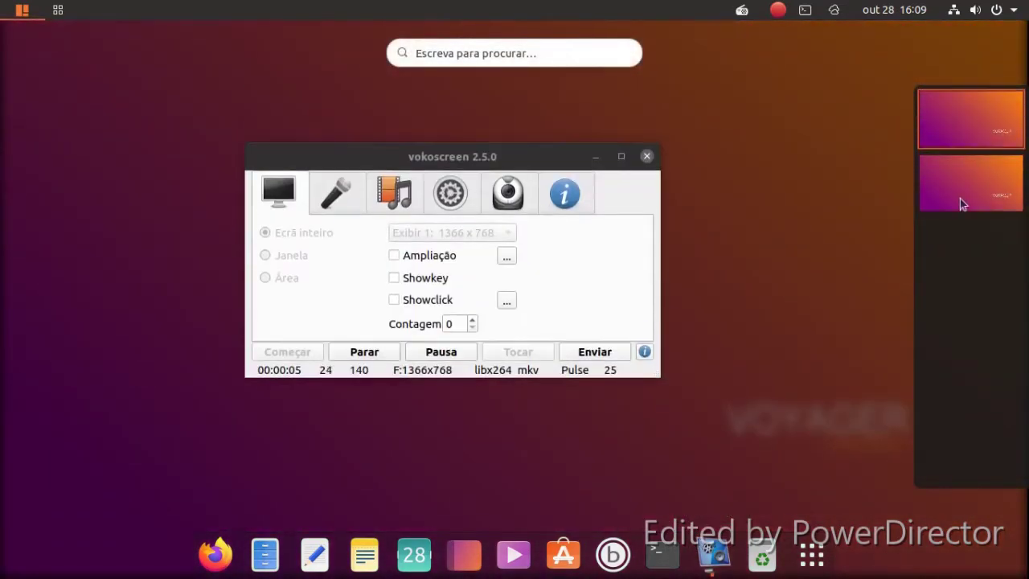
key(super)
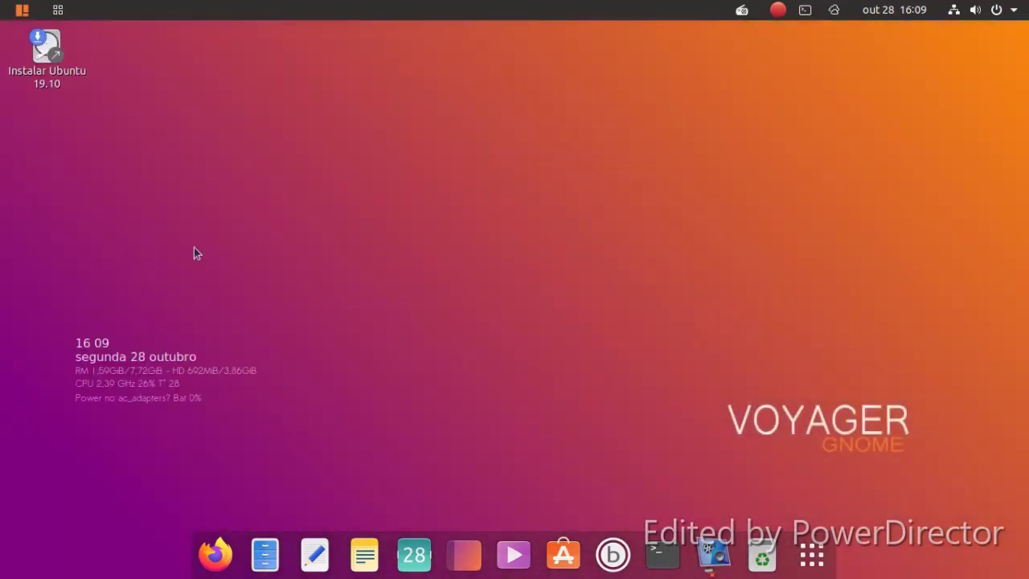
- Open the desktop background settings and view the pictures available to add from the Imagens folder, without adding one
right_click(319, 141)
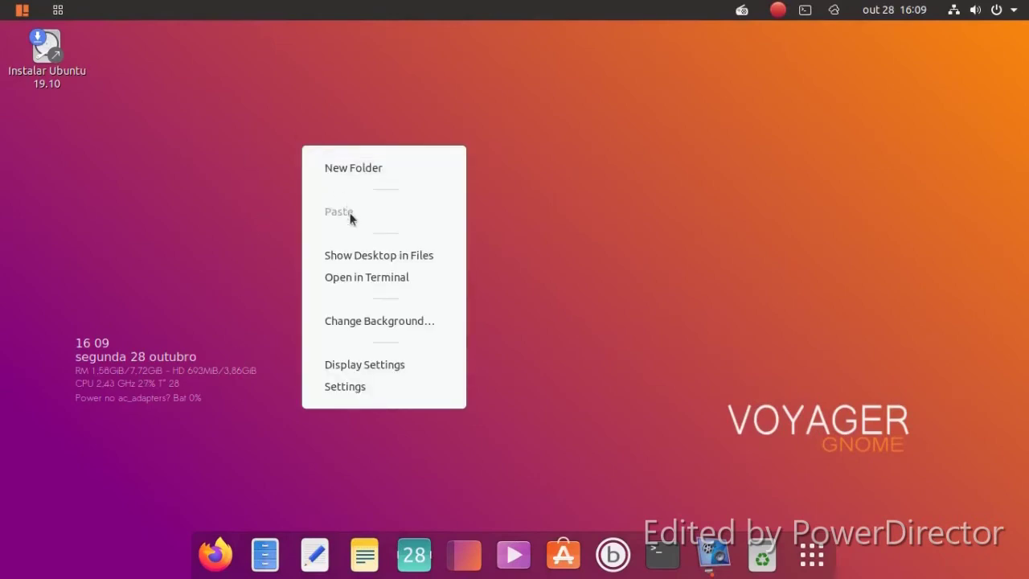
click(383, 320)
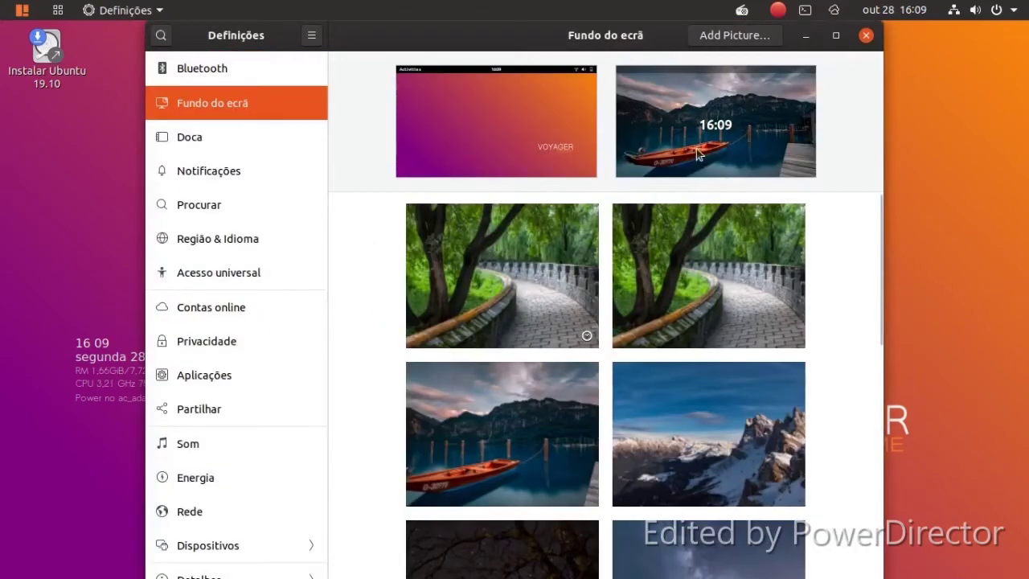
click(694, 38)
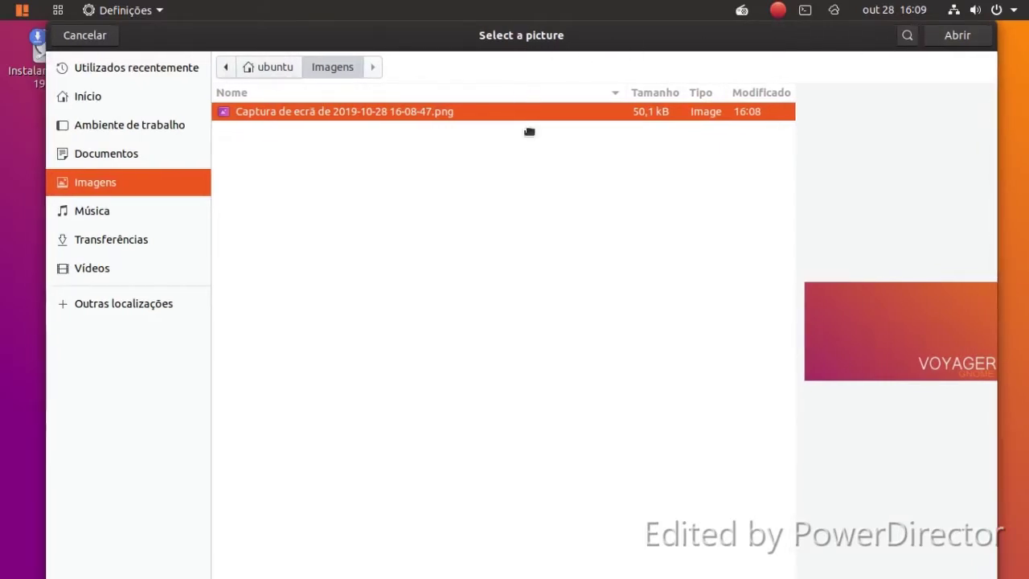
click(105, 37)
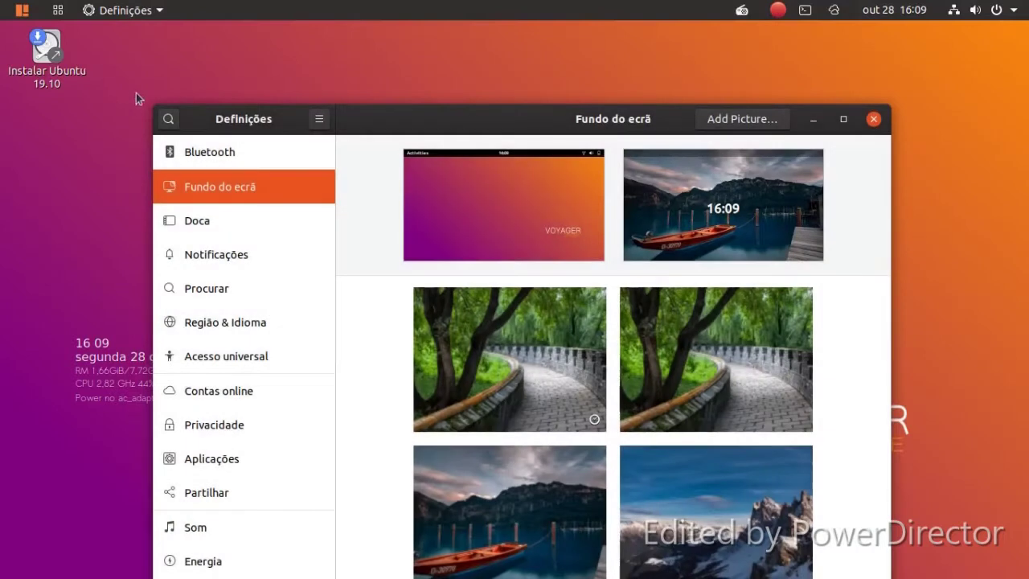
- Set the dark wallpaper with the white Ubuntu logo and coloured stripes as background and lock screen, and close the settings
drag(243, 122, 235, 86)
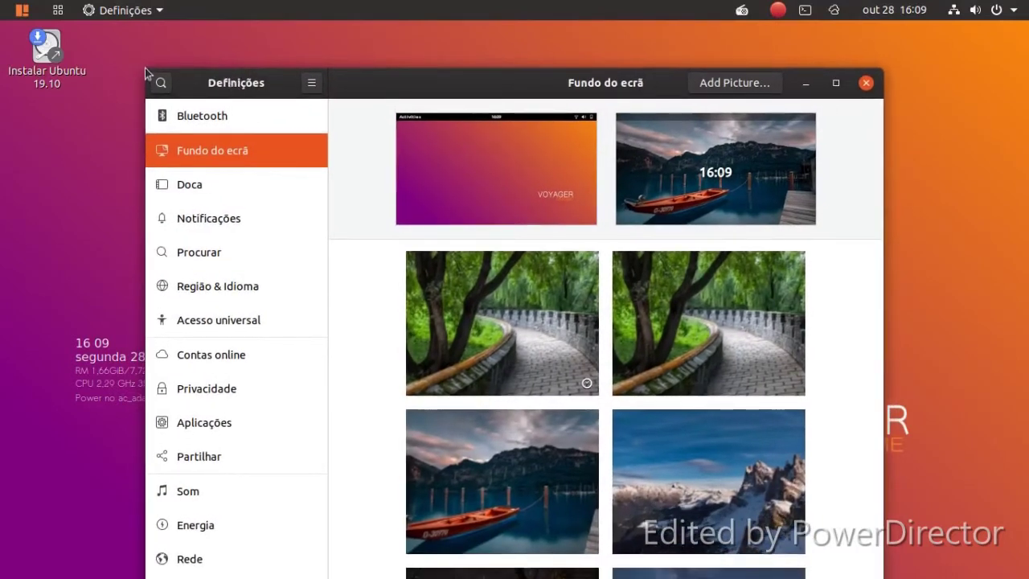
drag(313, 84, 341, 39)
scroll(520, 231, down, 5)
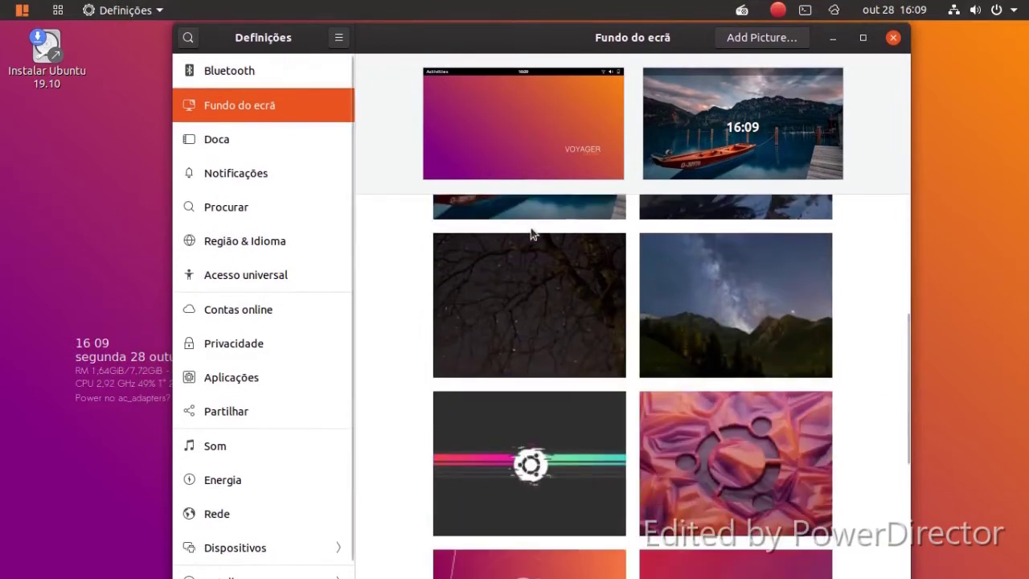
scroll(530, 233, down, 3)
scroll(530, 234, down, 2)
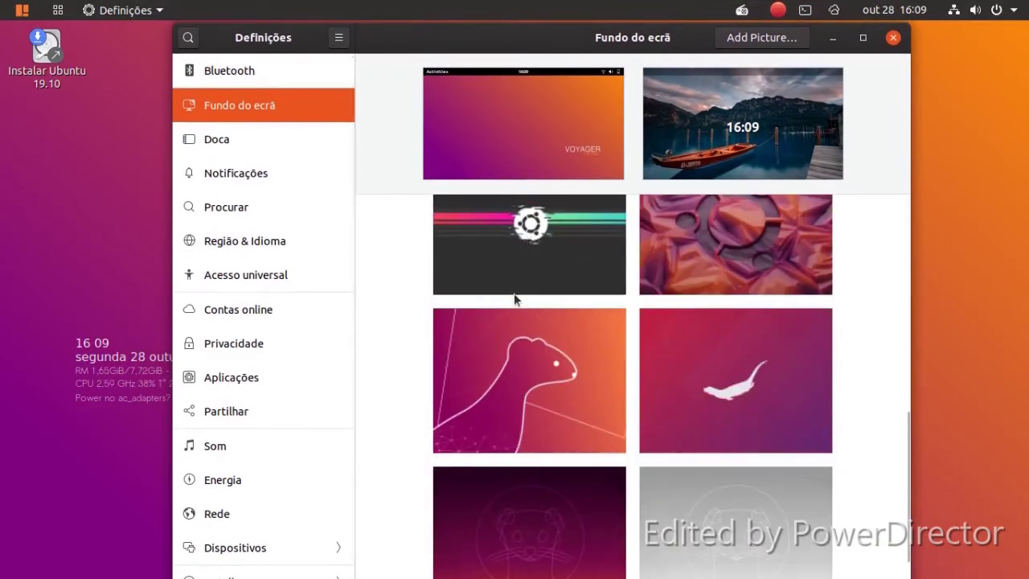
click(516, 252)
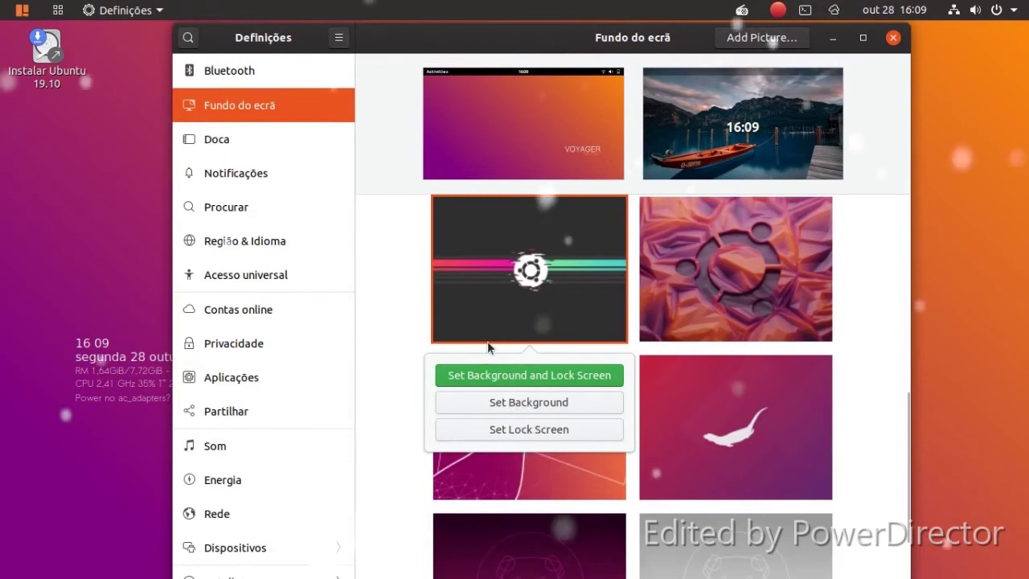
click(479, 379)
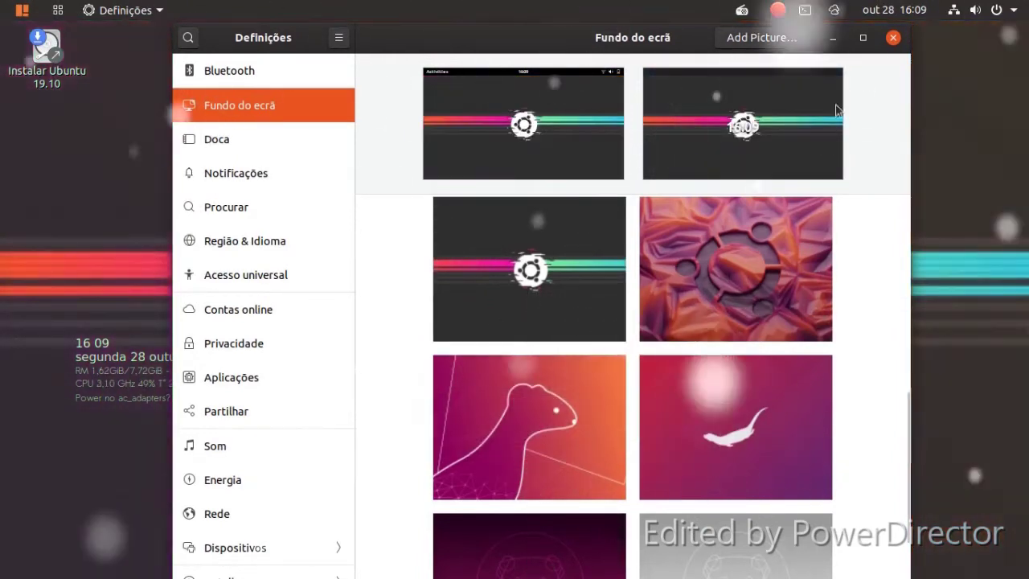
click(892, 38)
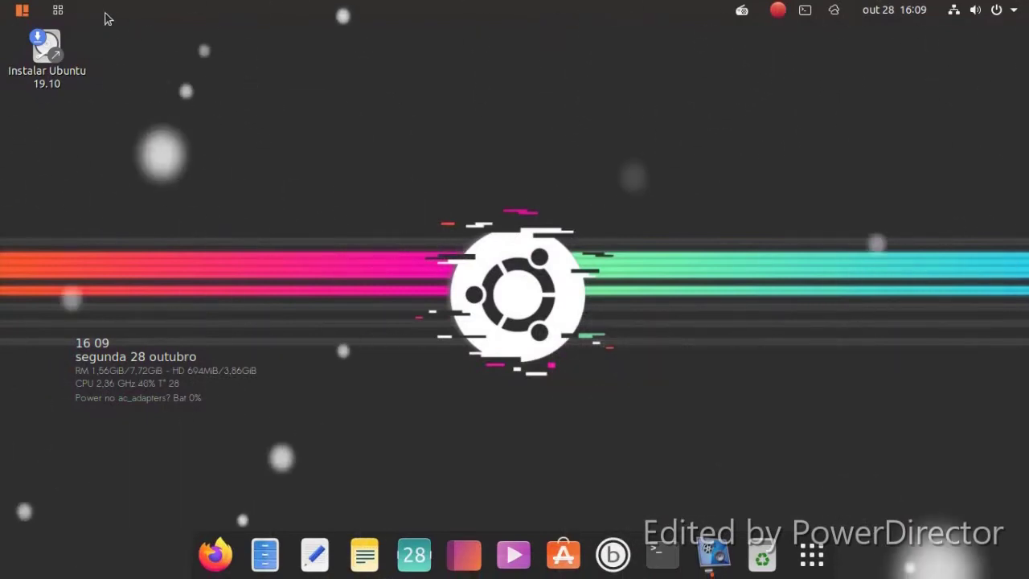
- View the home folder in the Ficheiros file manager, reposition and shrink its window, and close it
click(265, 555)
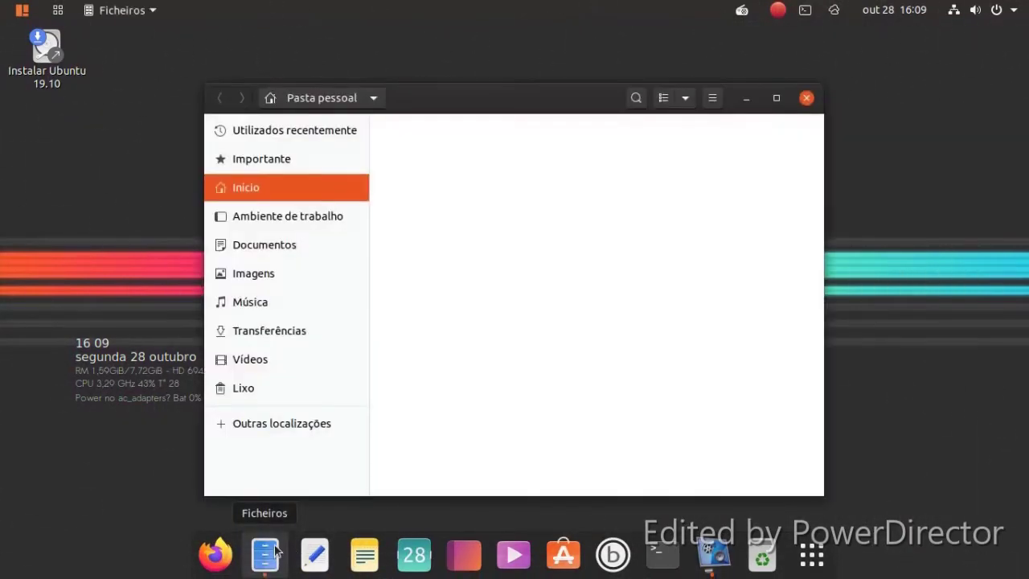
drag(497, 108, 462, 79)
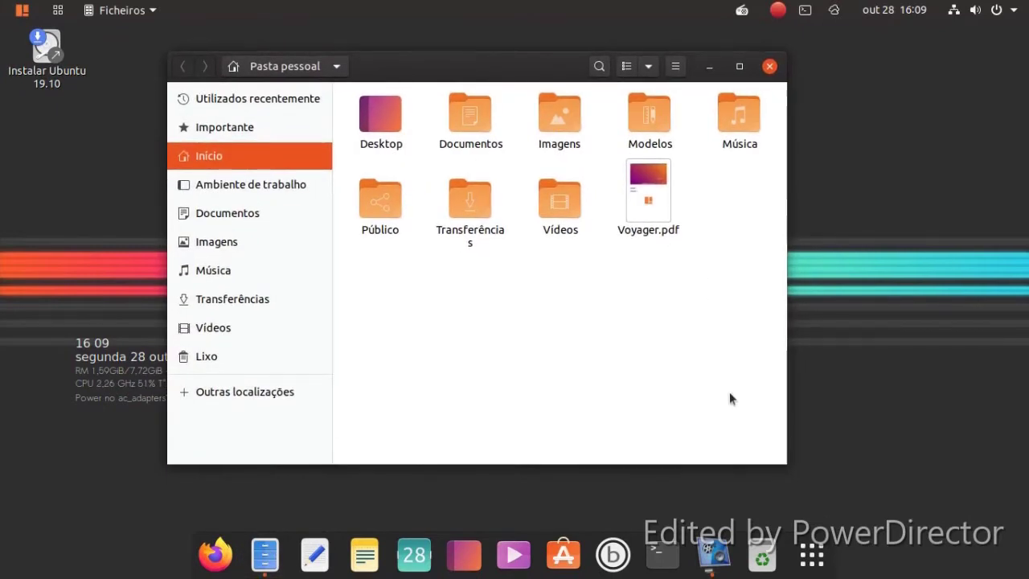
drag(783, 463, 772, 414)
click(755, 66)
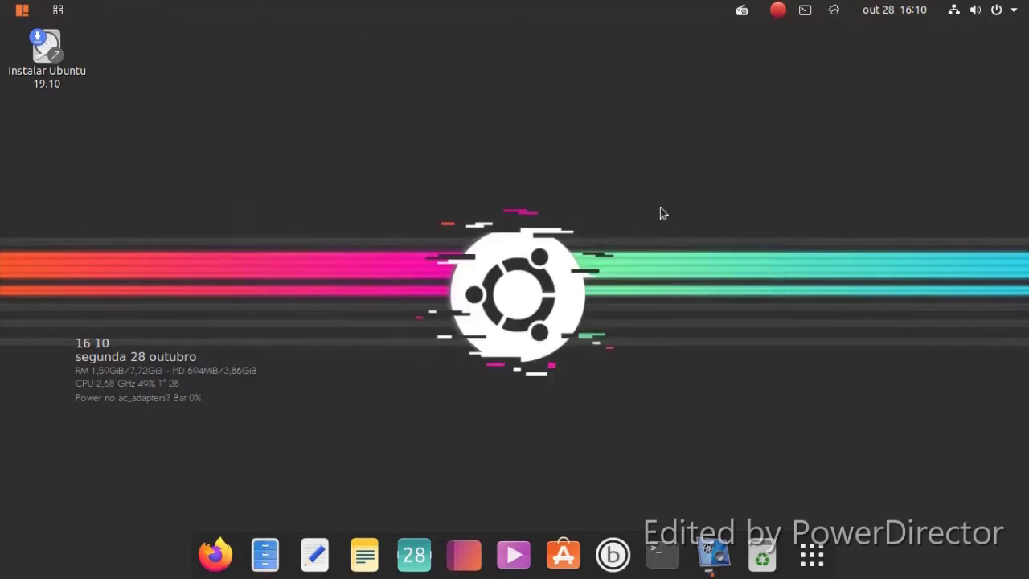
- Open the display settings and look through the device pages for keyboard shortcuts, colour and displays
right_click(375, 112)
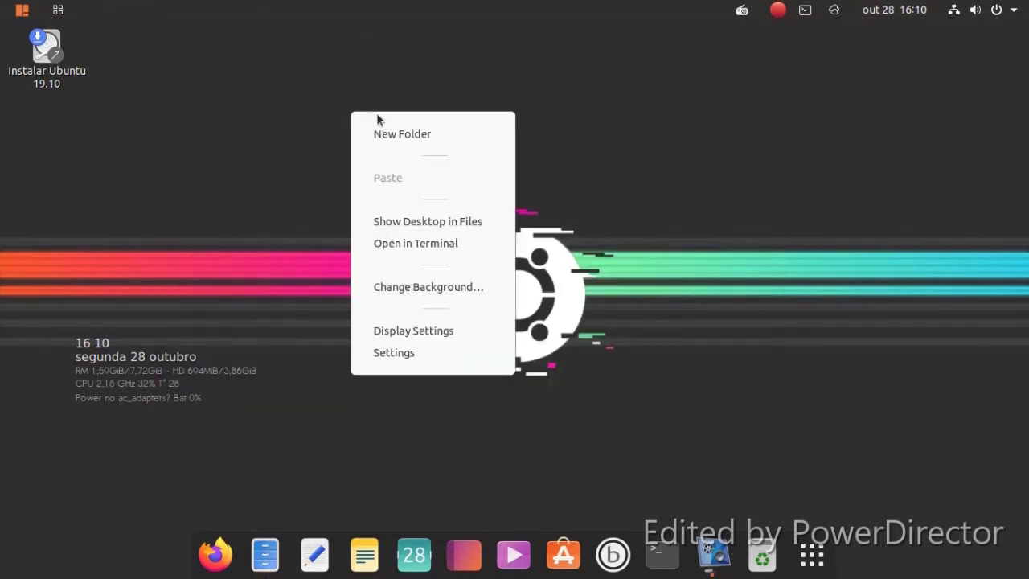
click(418, 332)
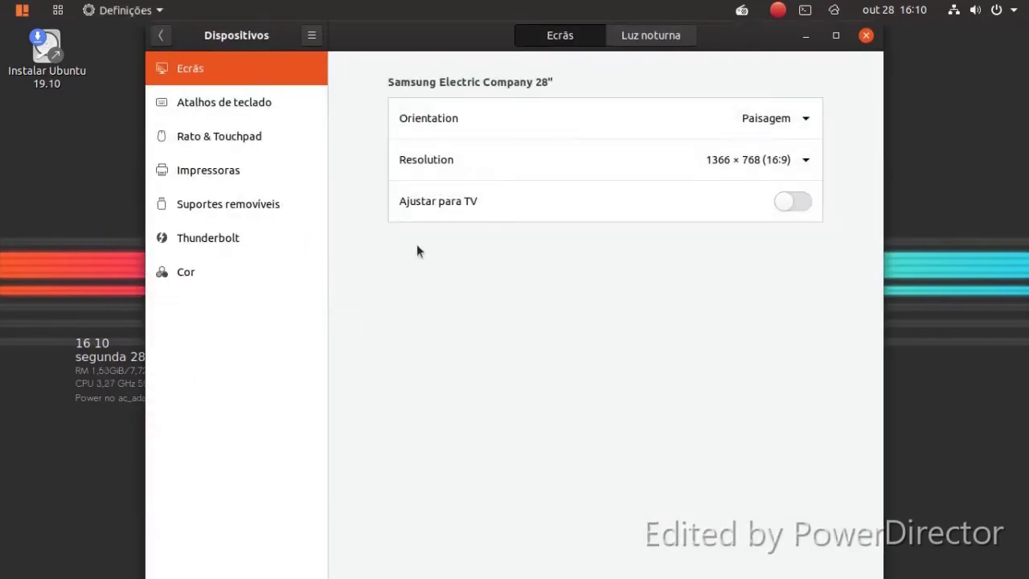
click(251, 105)
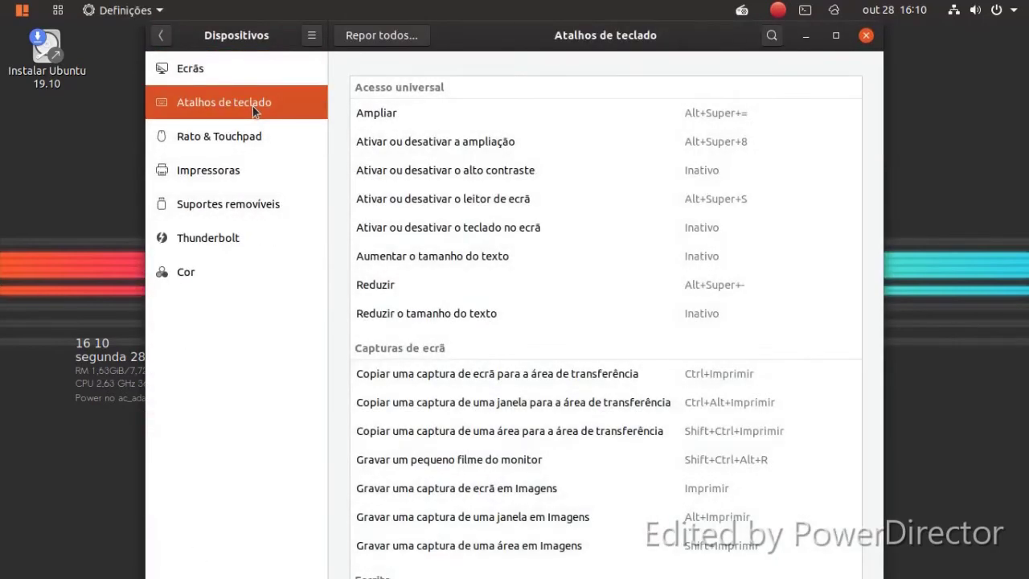
click(211, 265)
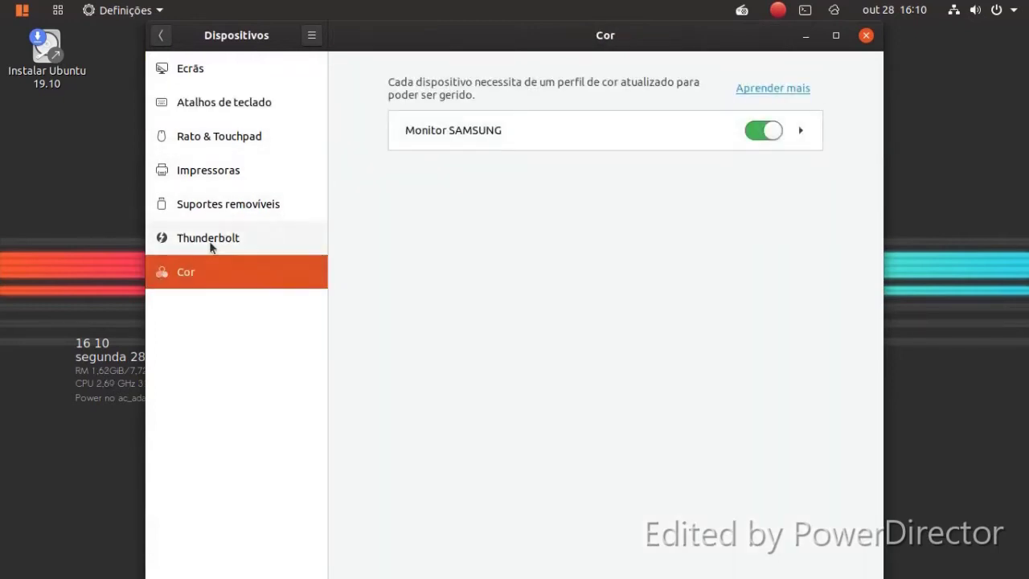
click(186, 81)
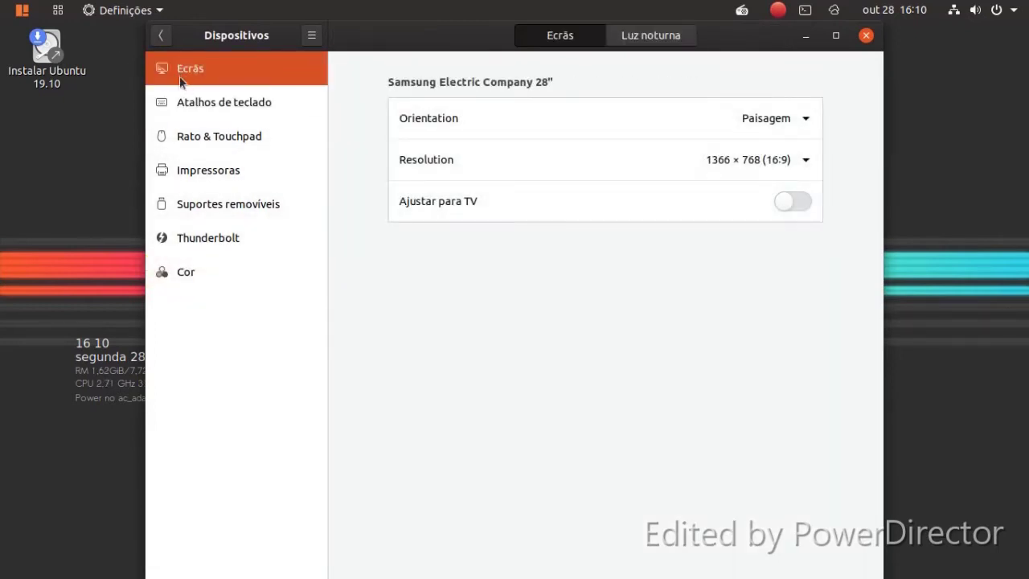
- Set the dock's screen position to Direita in the main settings, and close the settings window
click(160, 36)
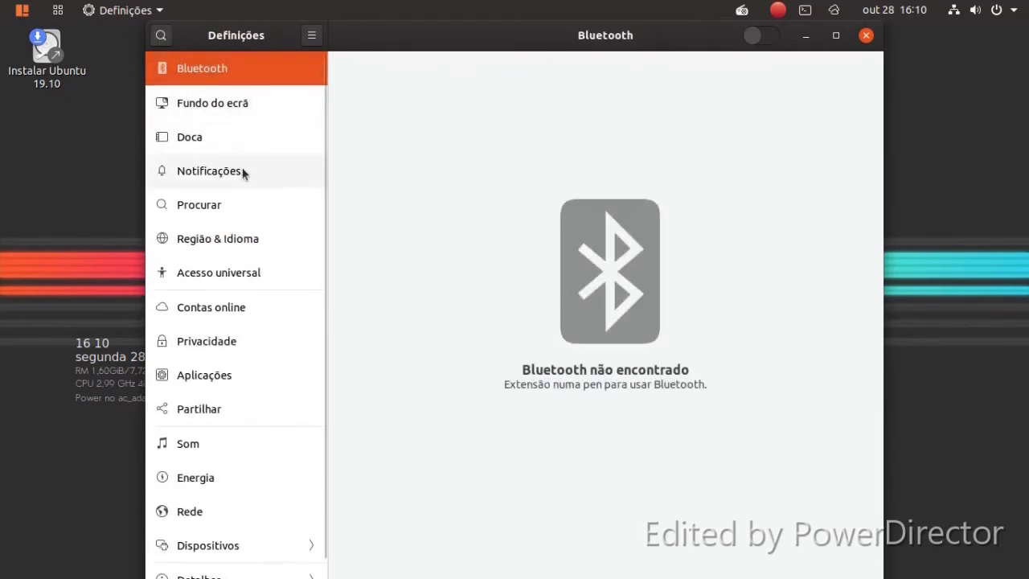
click(210, 144)
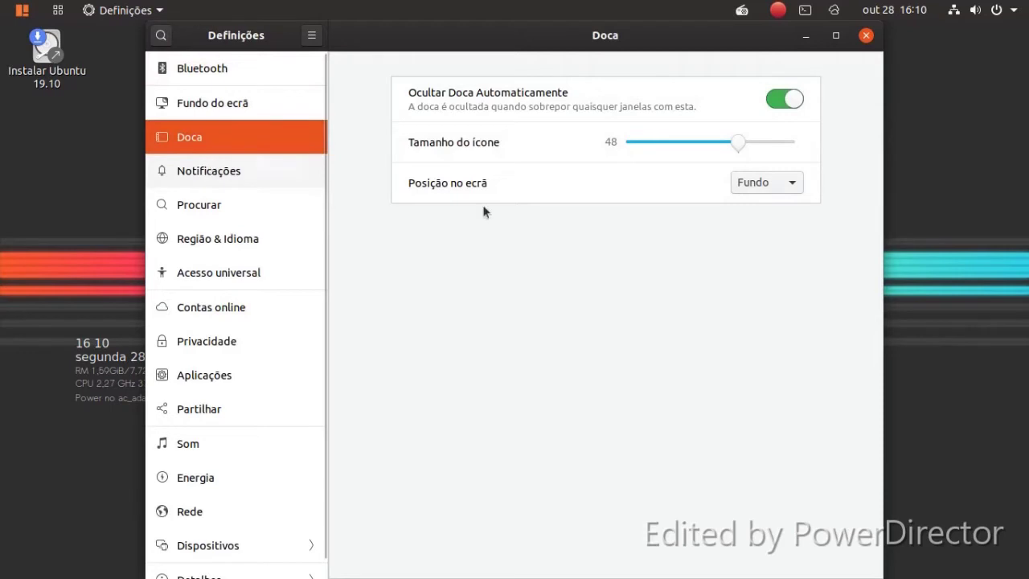
click(738, 185)
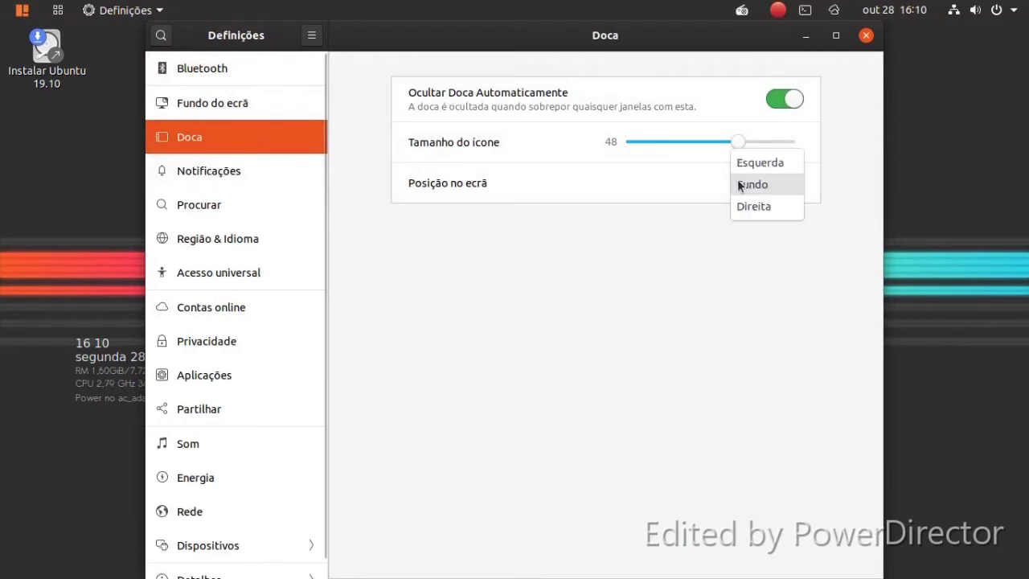
click(735, 206)
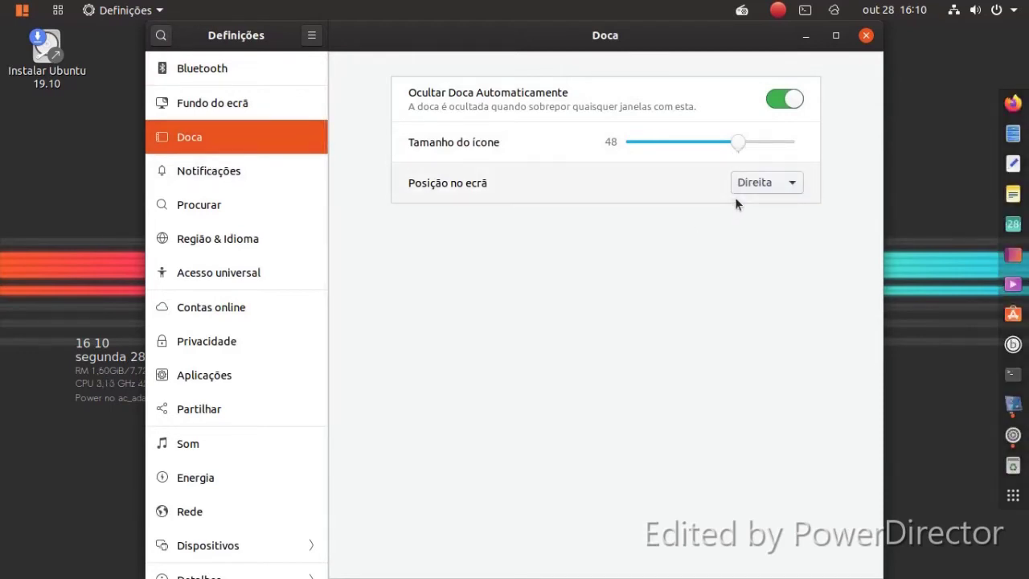
click(864, 36)
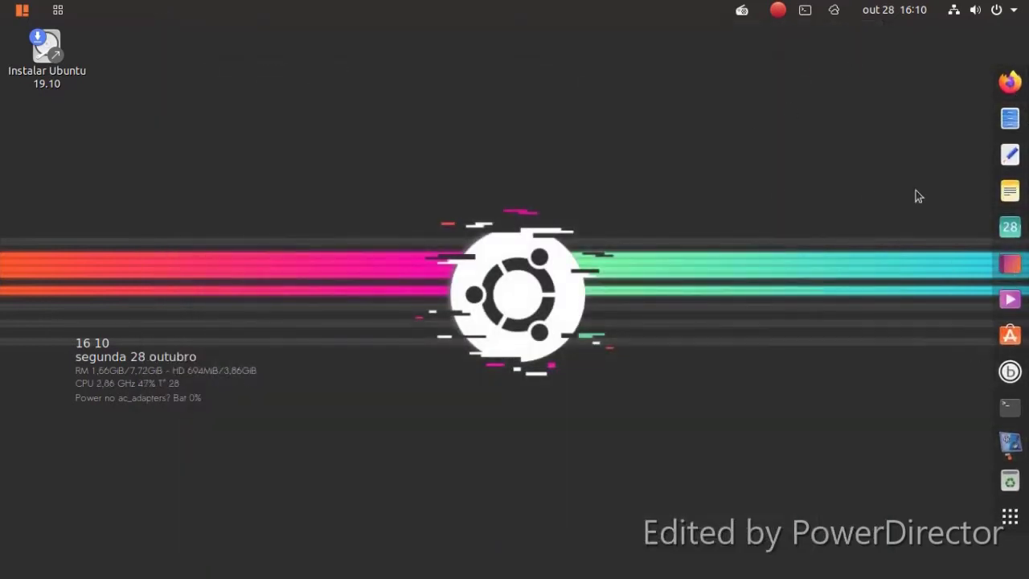
- Set the first wallpaper, the stone path under green trees with the clock mark, as the desktop background only
right_click(459, 80)
click(489, 255)
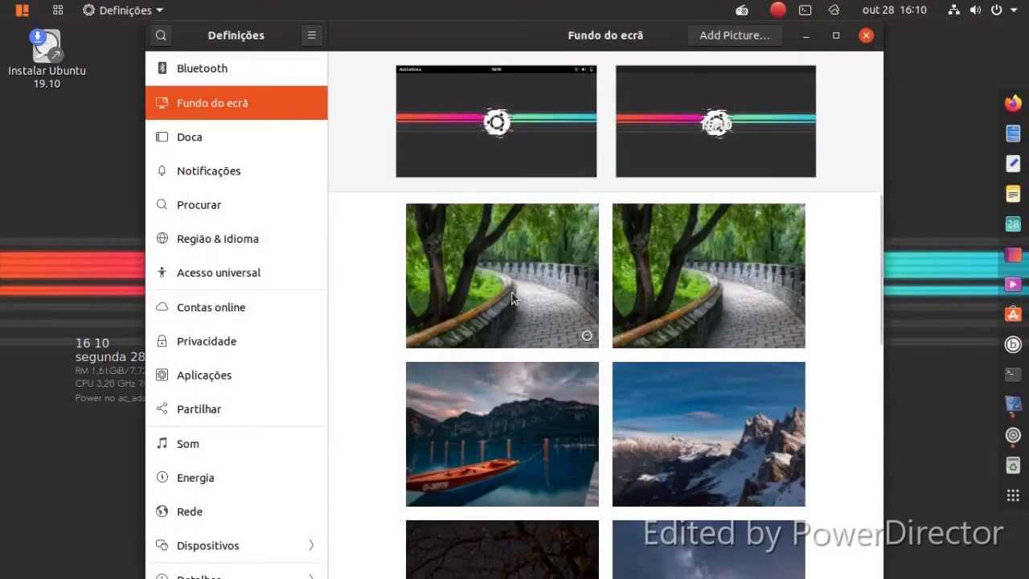
click(515, 299)
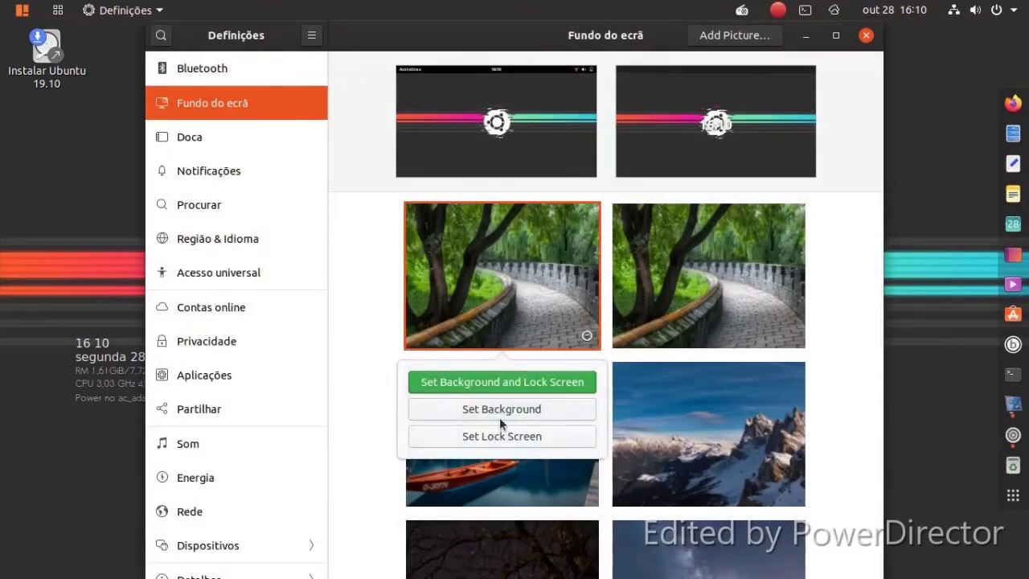
click(500, 415)
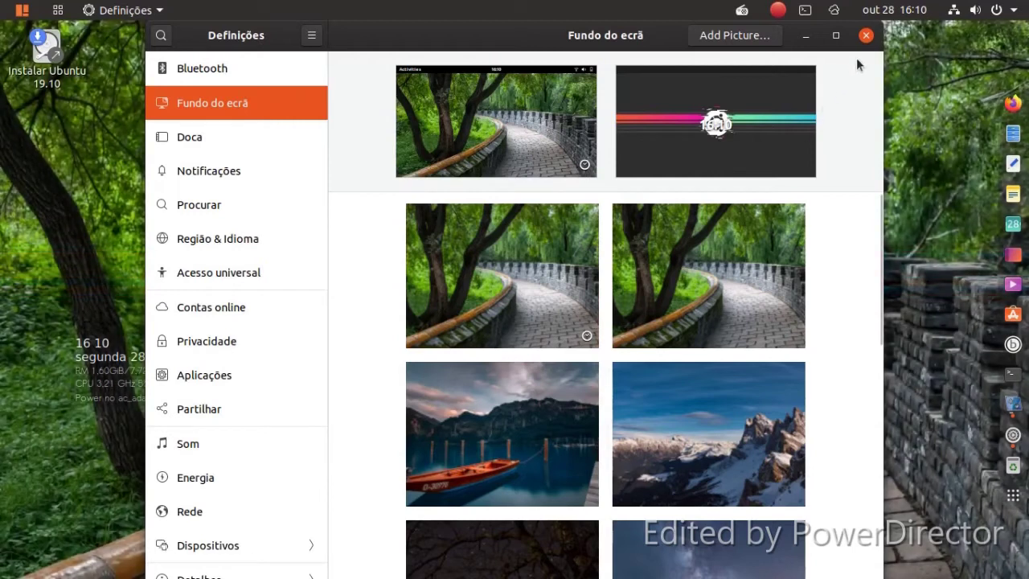
- Look through the applications in the notification settings and view the notification options for BleachBit (as root)
click(252, 170)
scroll(429, 293, down, 3)
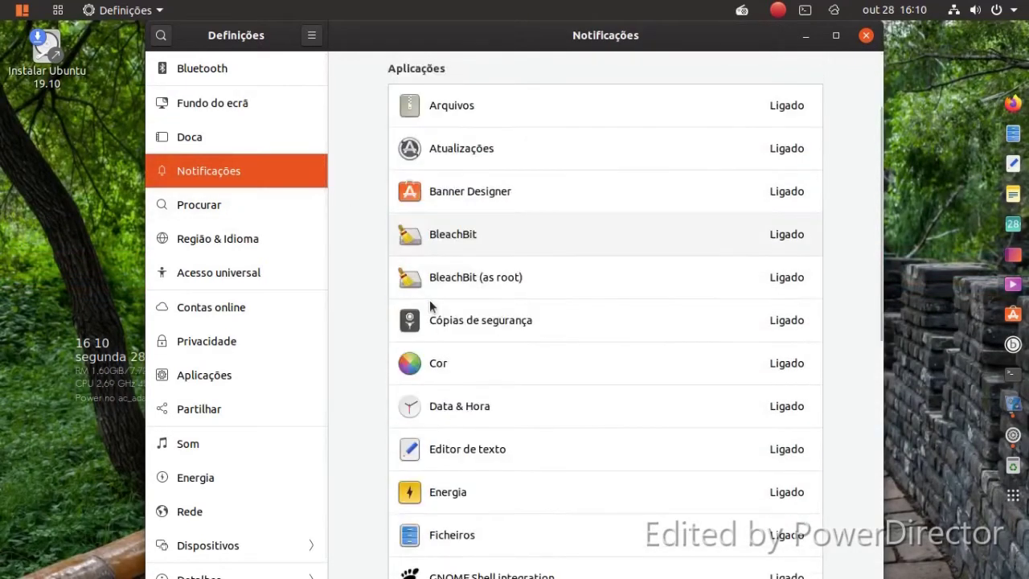
click(410, 294)
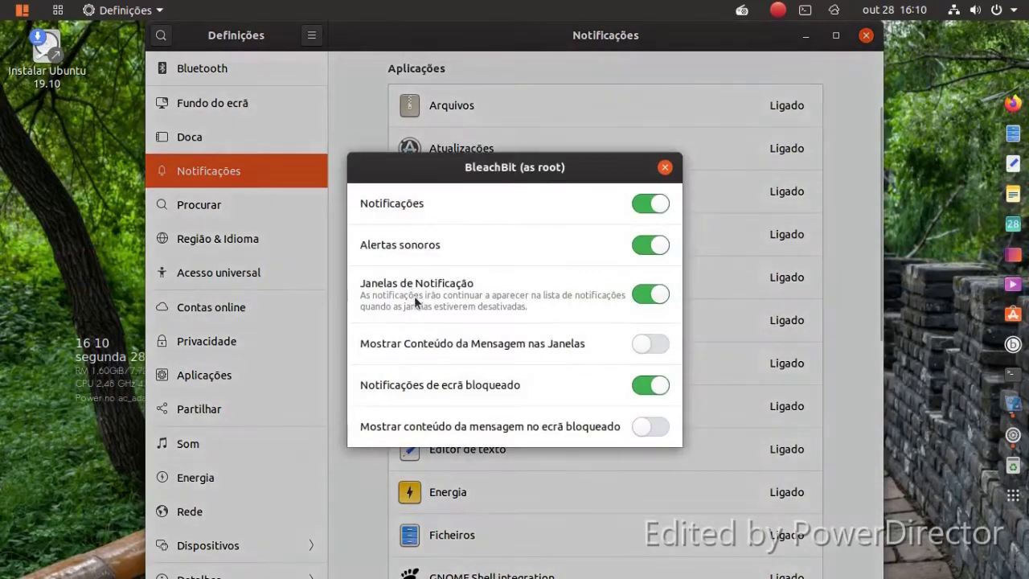
click(664, 166)
- Switch on Software Ubuntu in the search settings, and view the online accounts page
click(197, 210)
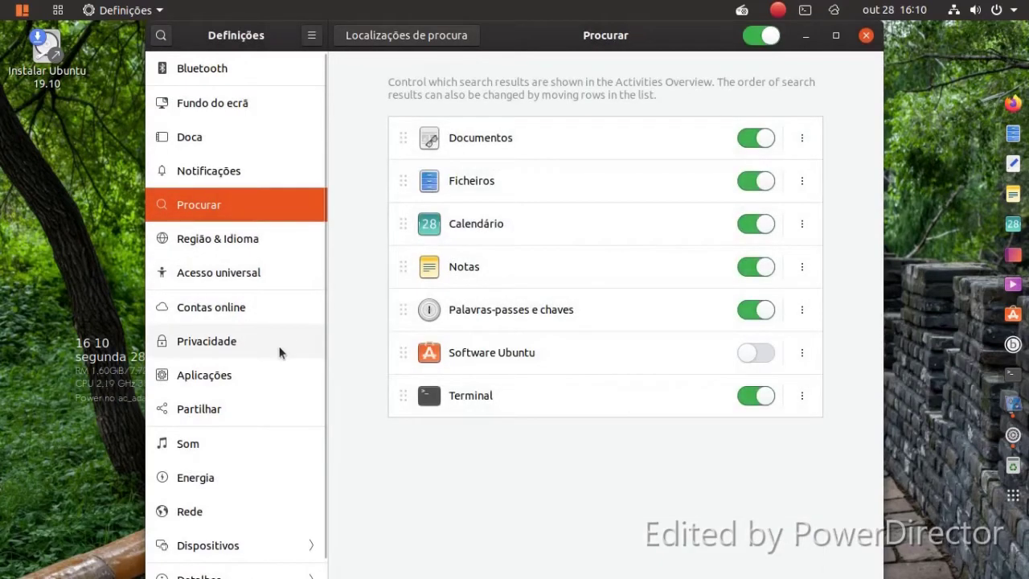
click(769, 351)
click(207, 303)
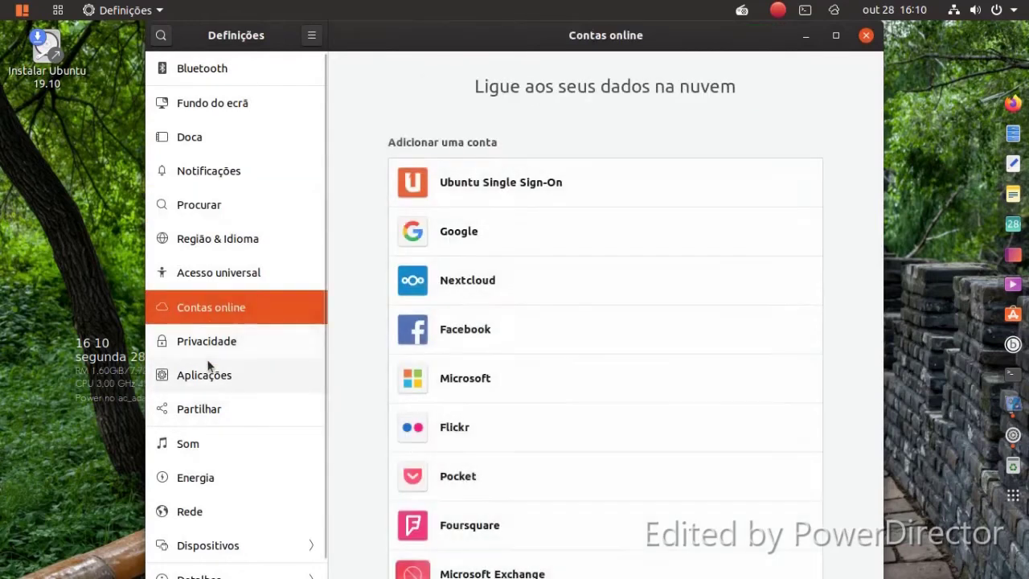
- Look through the list of installed applications in the settings, viewing the pages for the operating system uninstaller, Drivers adicionais and Kazam
click(208, 367)
scroll(245, 360, down, 5)
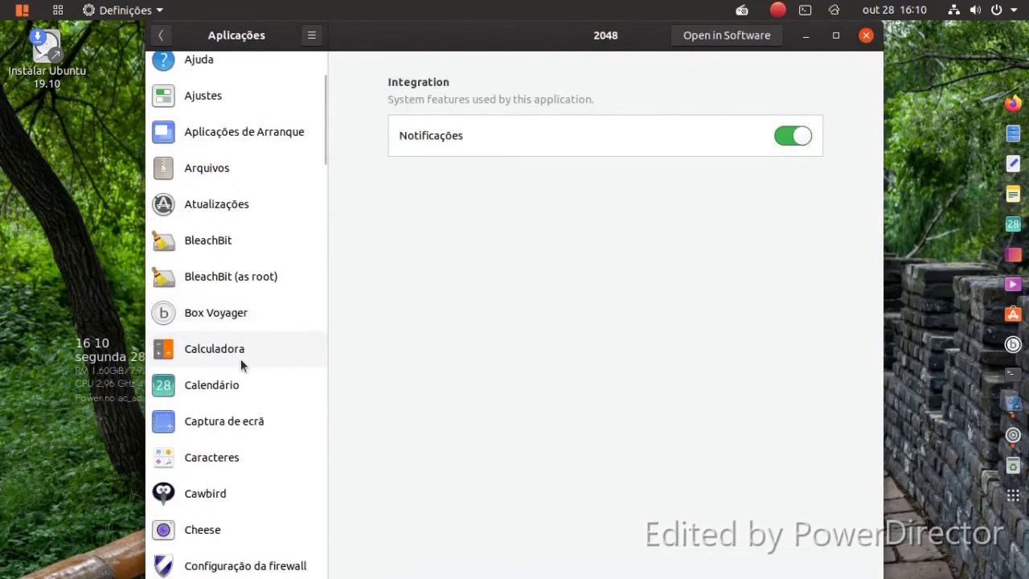
scroll(240, 361, down, 8)
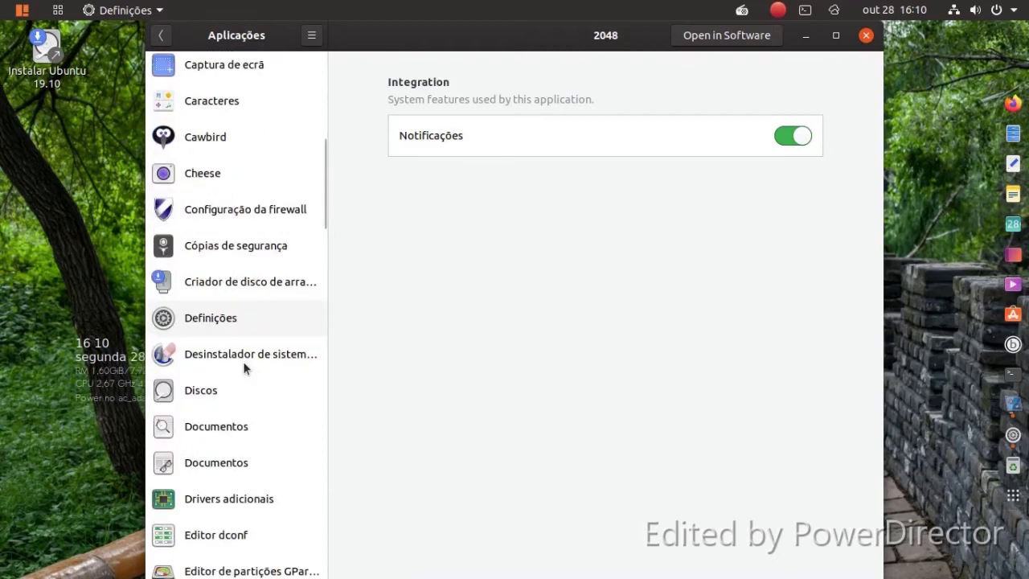
click(245, 358)
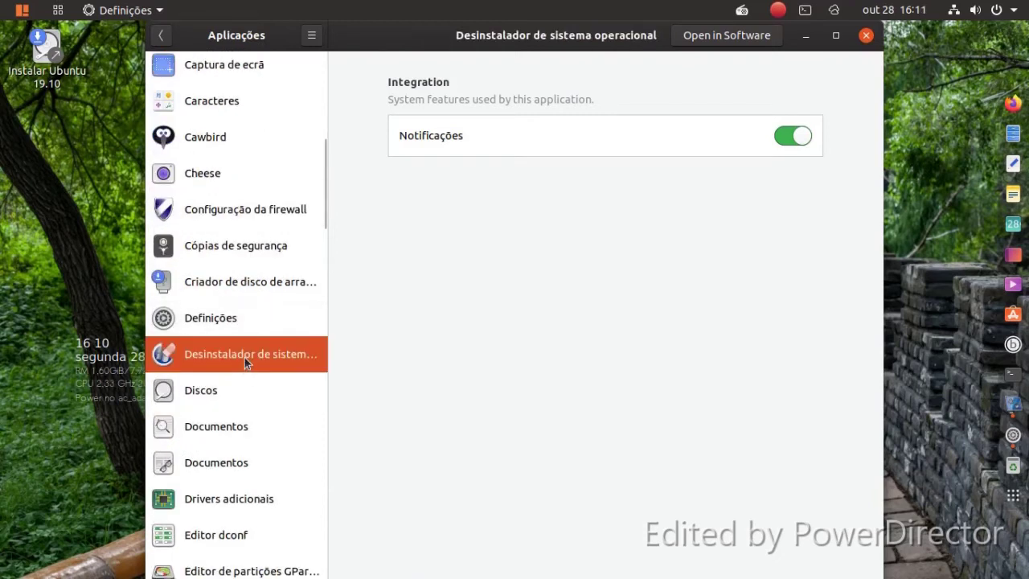
scroll(244, 404, down, 5)
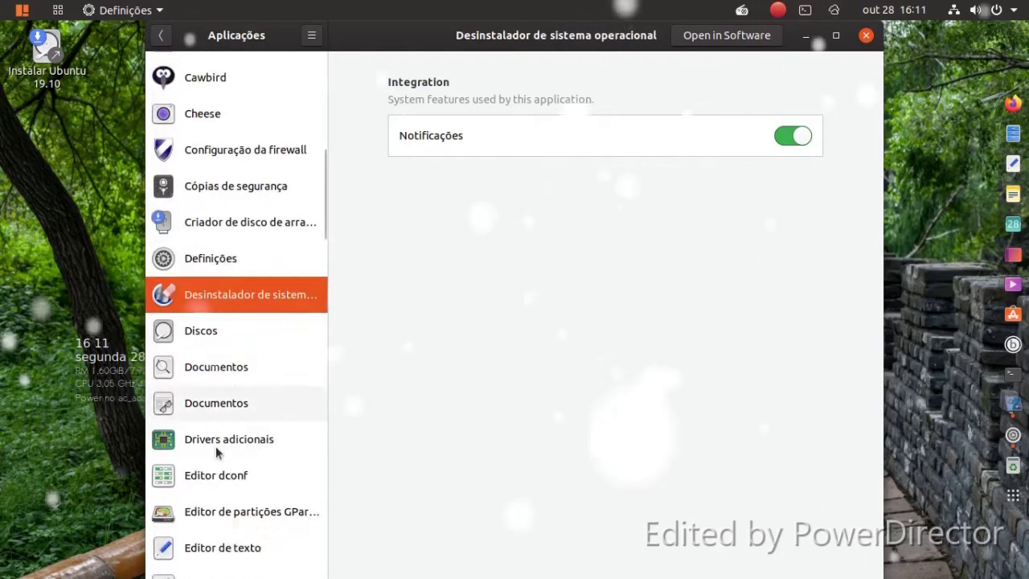
click(245, 327)
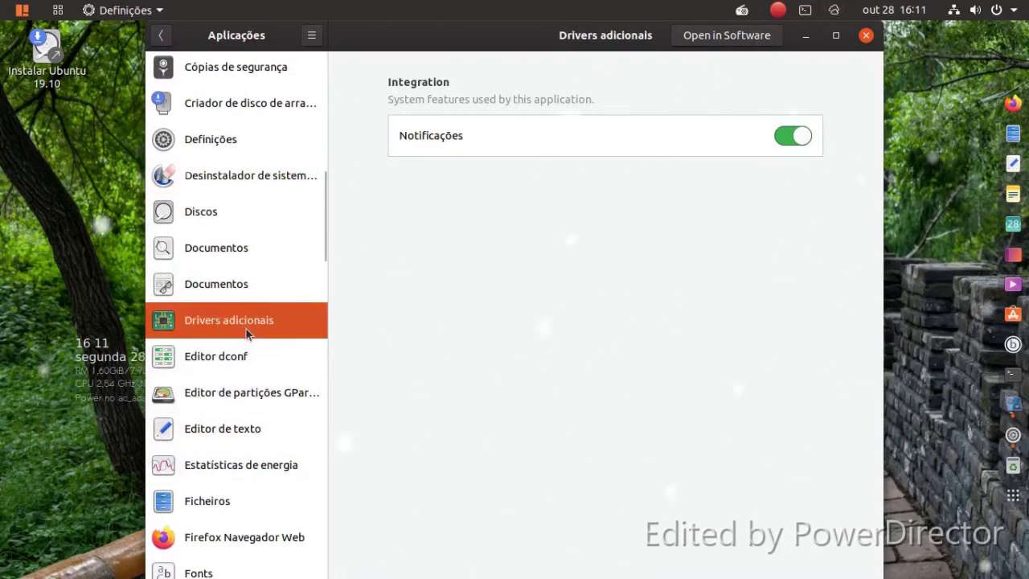
scroll(271, 392, down, 11)
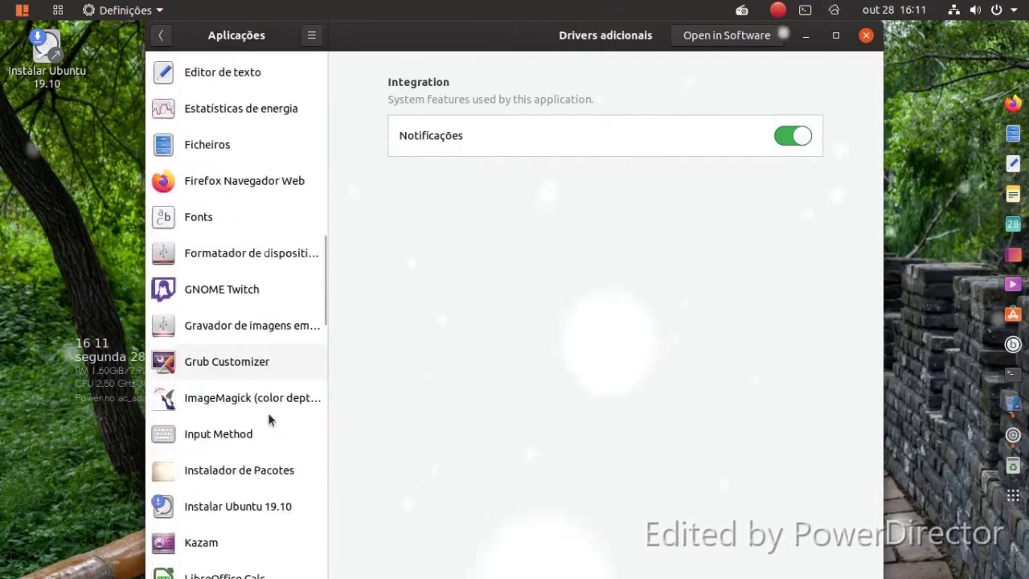
scroll(270, 414, down, 3)
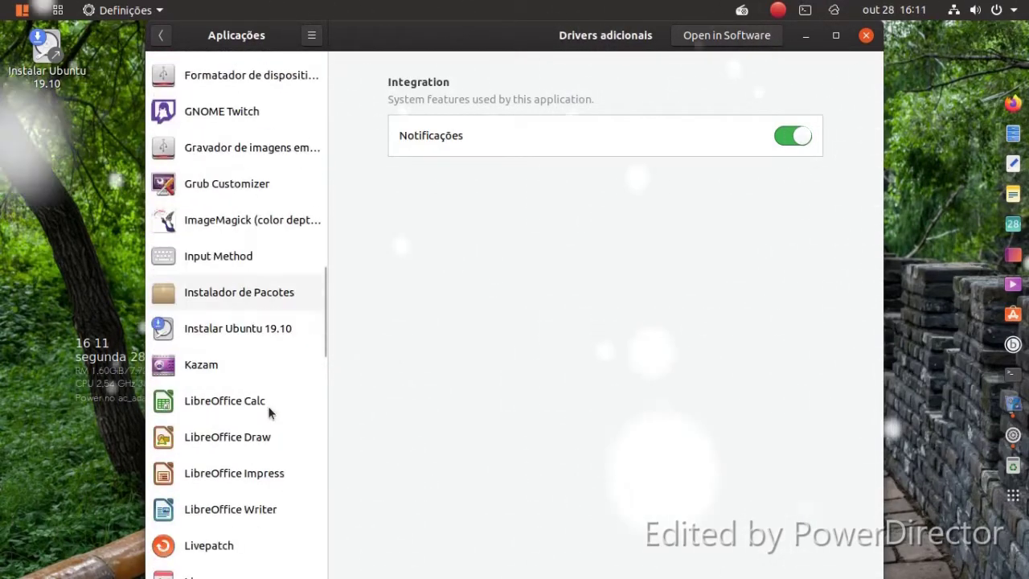
click(227, 364)
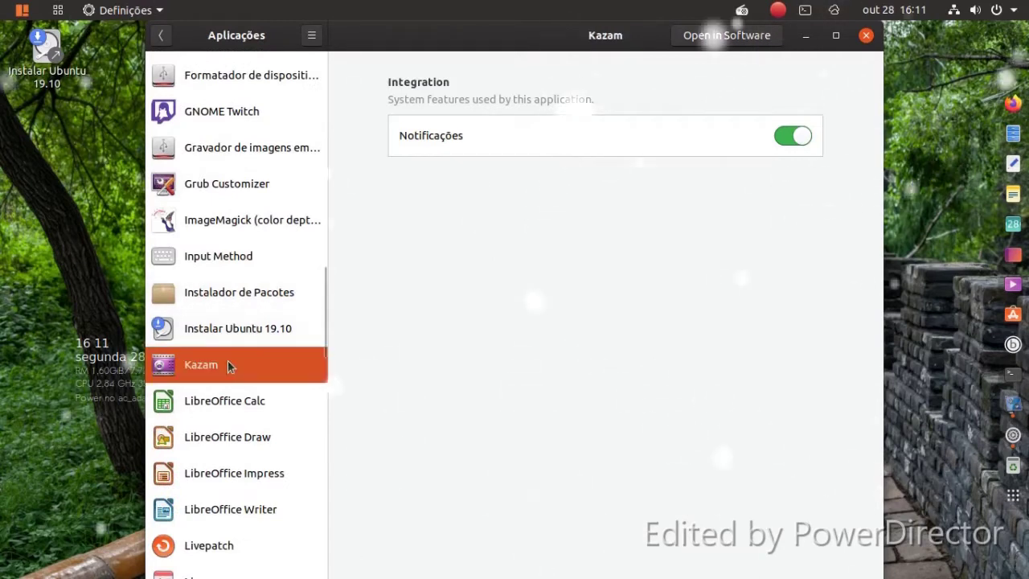
click(161, 36)
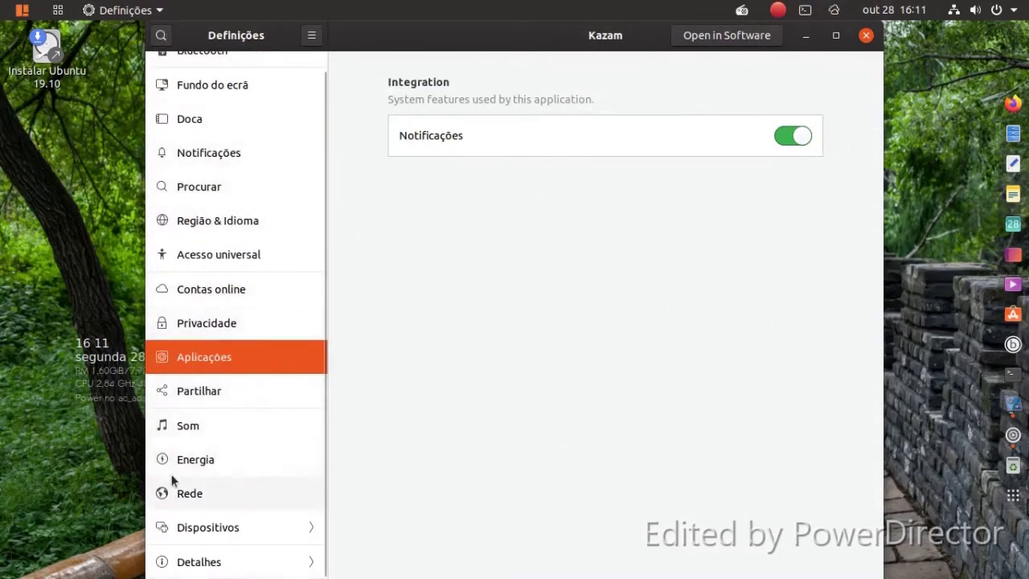
- View the power settings, the system details and the default applications, and close the settings window
click(197, 465)
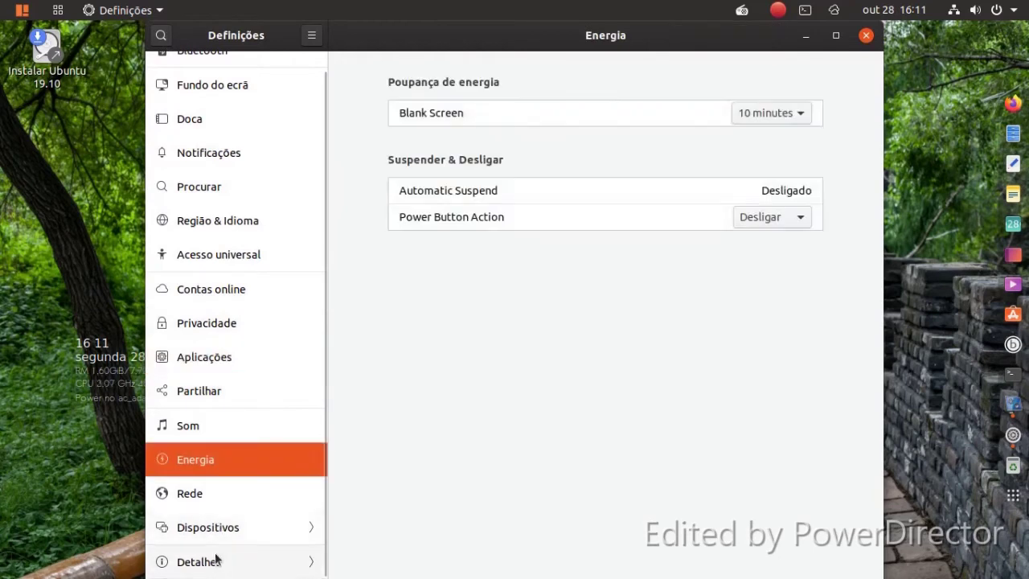
click(216, 561)
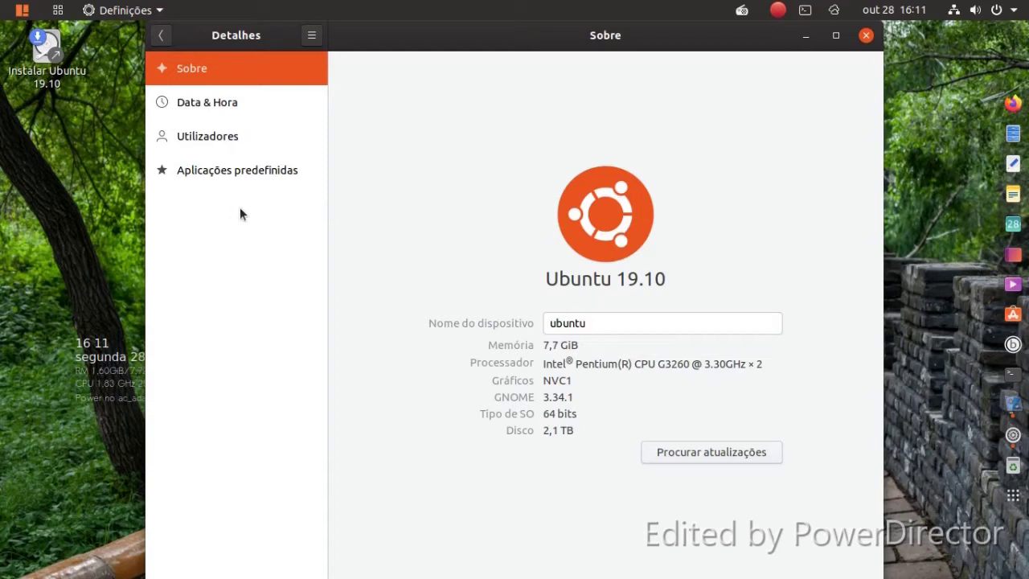
click(235, 176)
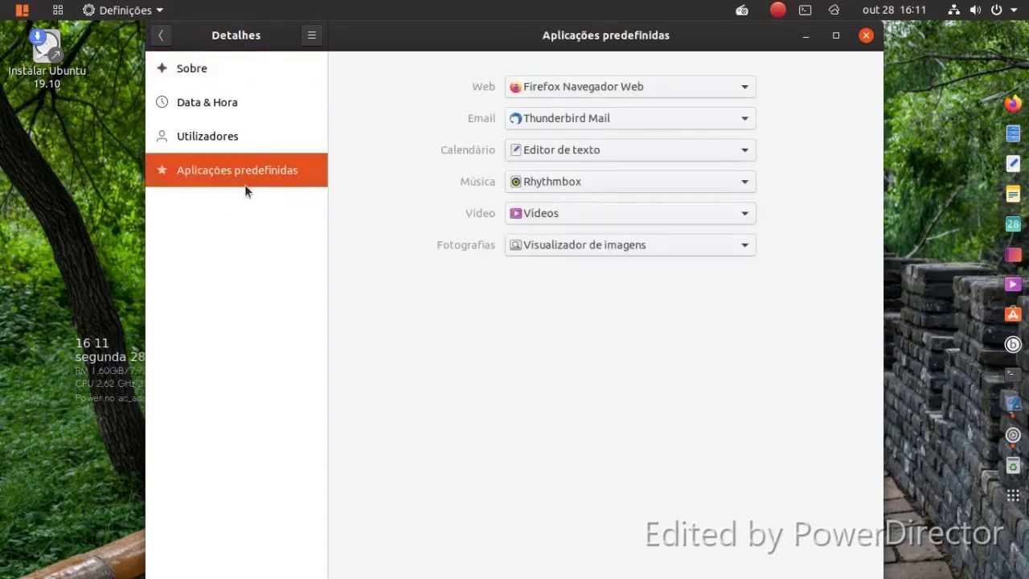
click(866, 36)
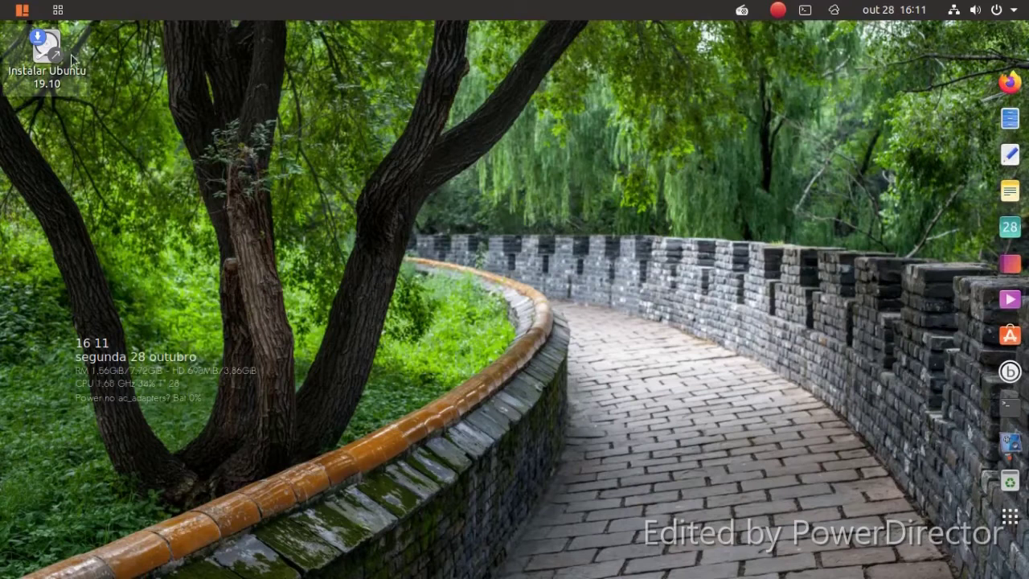
right_click(347, 173)
click(930, 476)
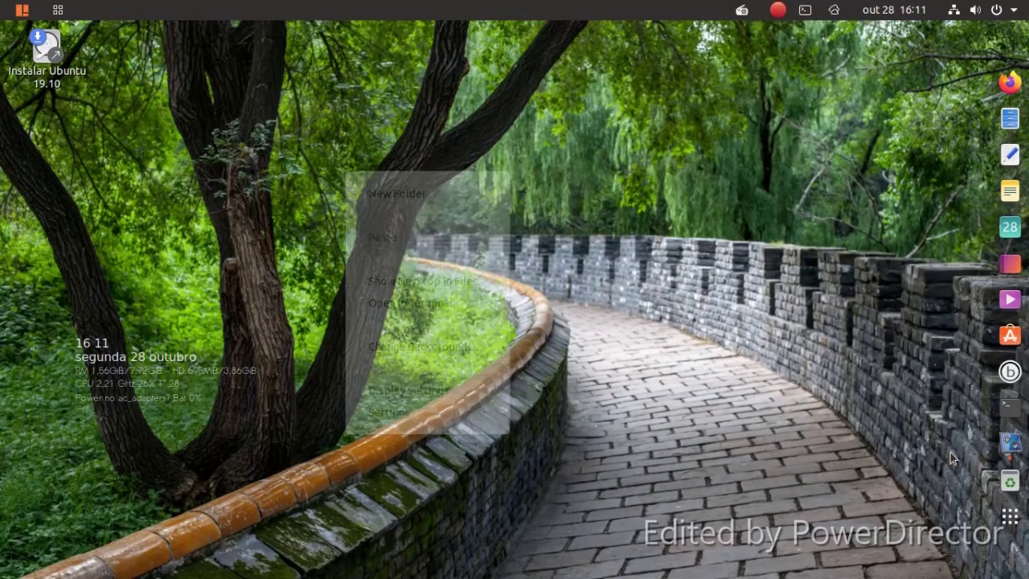
- Open the Voyager box tool, reposition its window, and launch Walls Voyager
click(1009, 370)
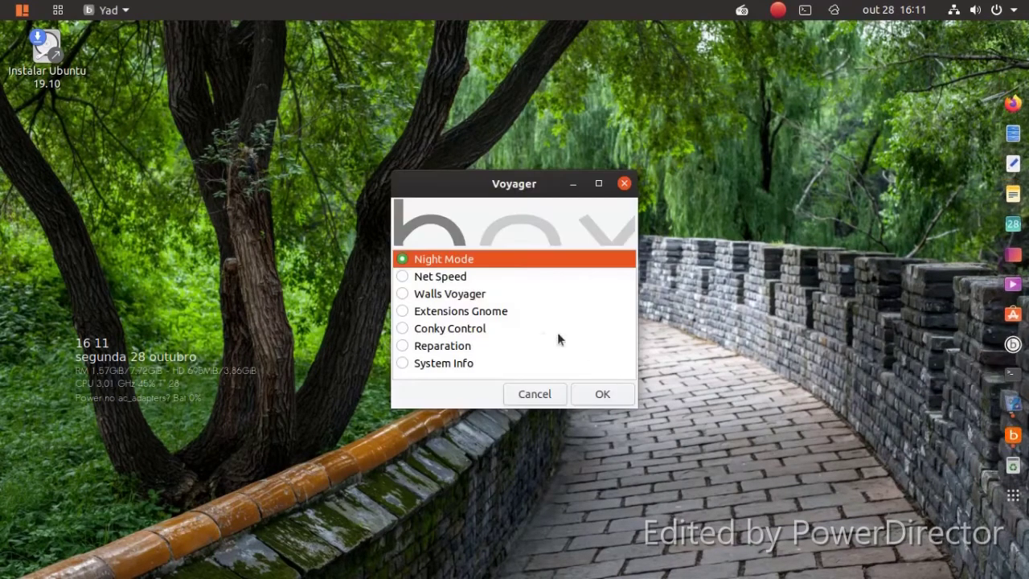
drag(459, 175, 416, 152)
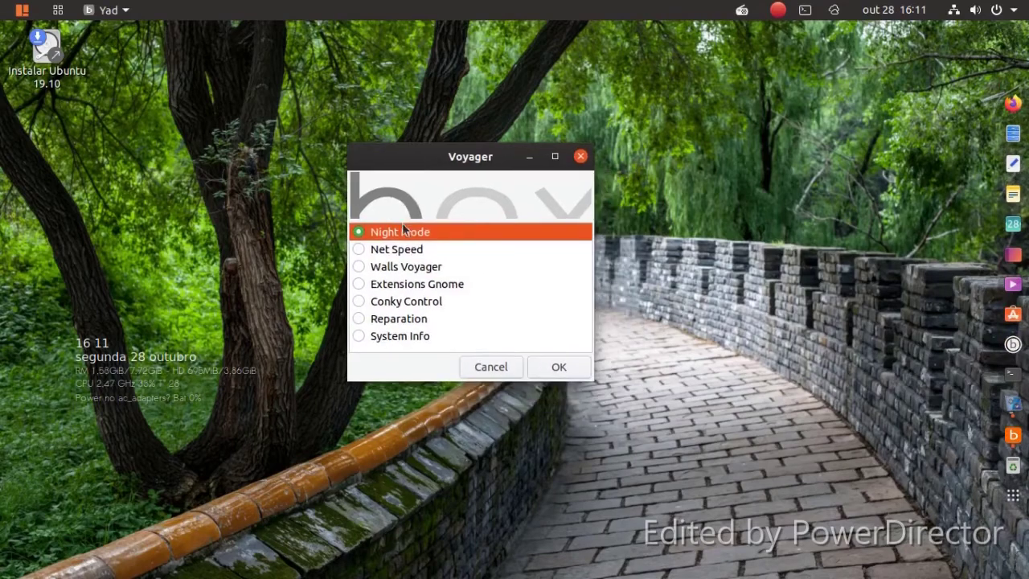
click(388, 268)
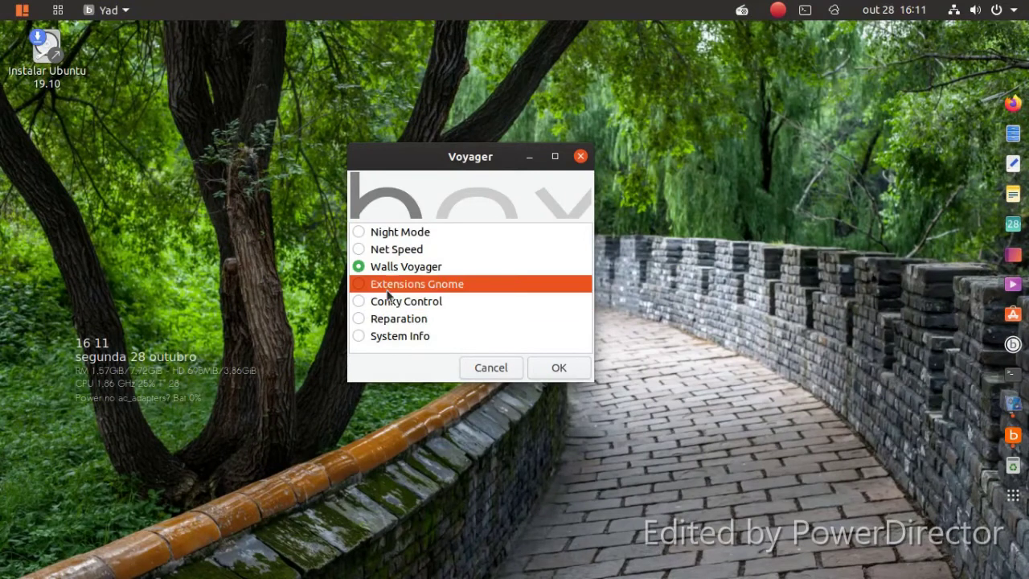
click(552, 362)
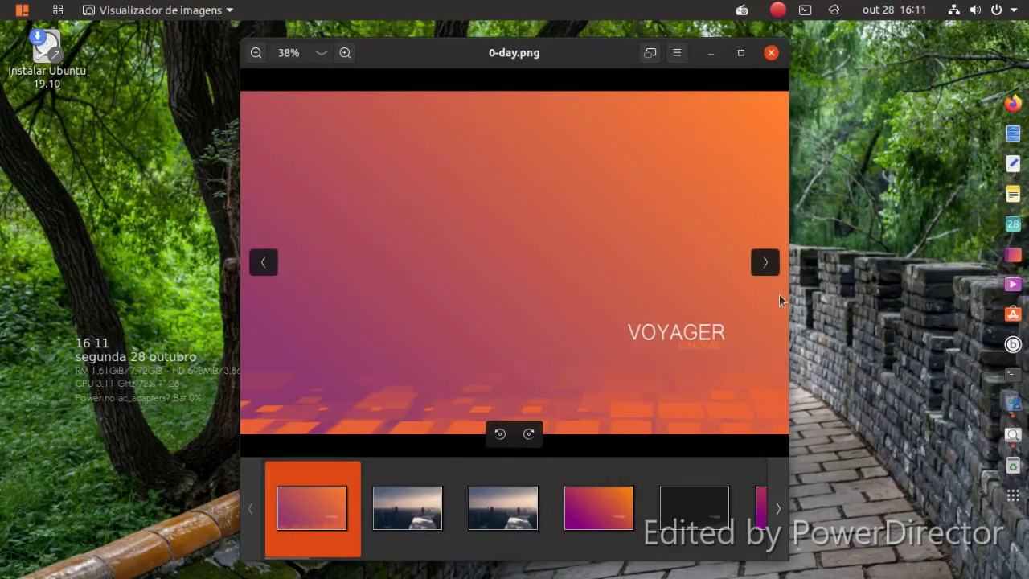
- Browse the Voyager wallpapers from 0-day.png to 0-days.png in the image viewer, and close the viewer
click(767, 266)
click(766, 268)
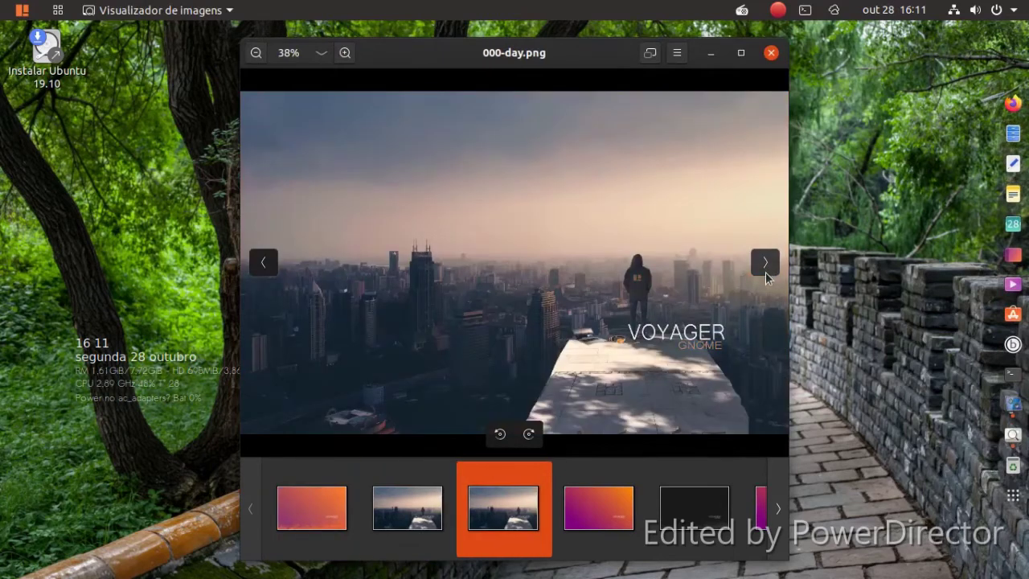
click(765, 271)
click(765, 272)
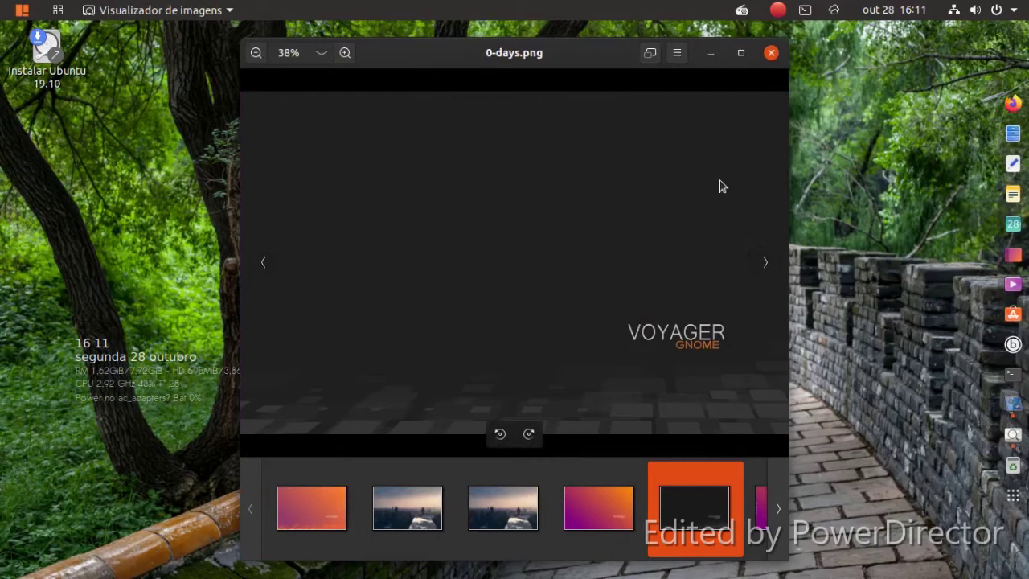
click(770, 54)
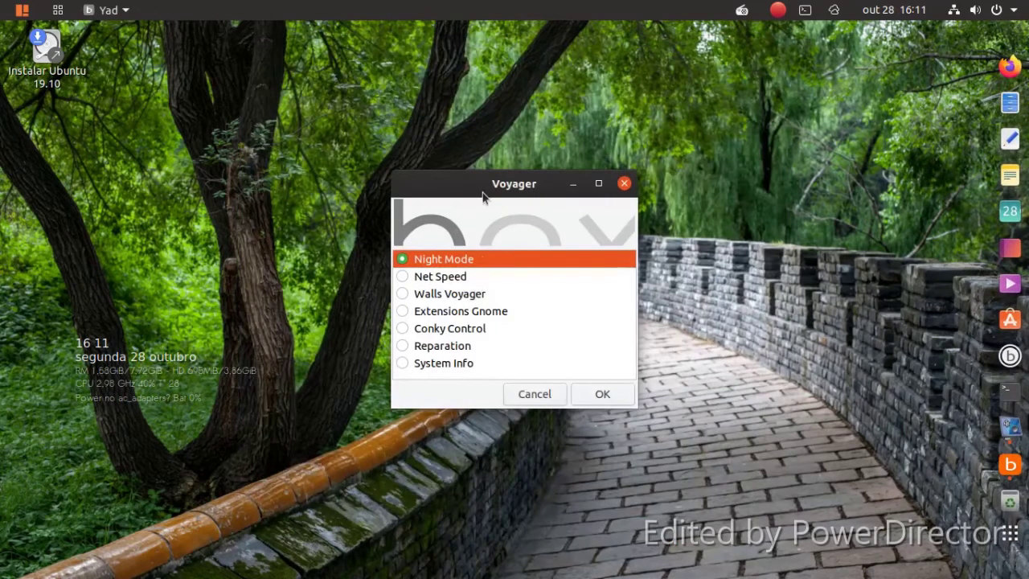
- Apply Night Mode from the Voyager box's colour theme modes, and close the Mode dialog
click(430, 365)
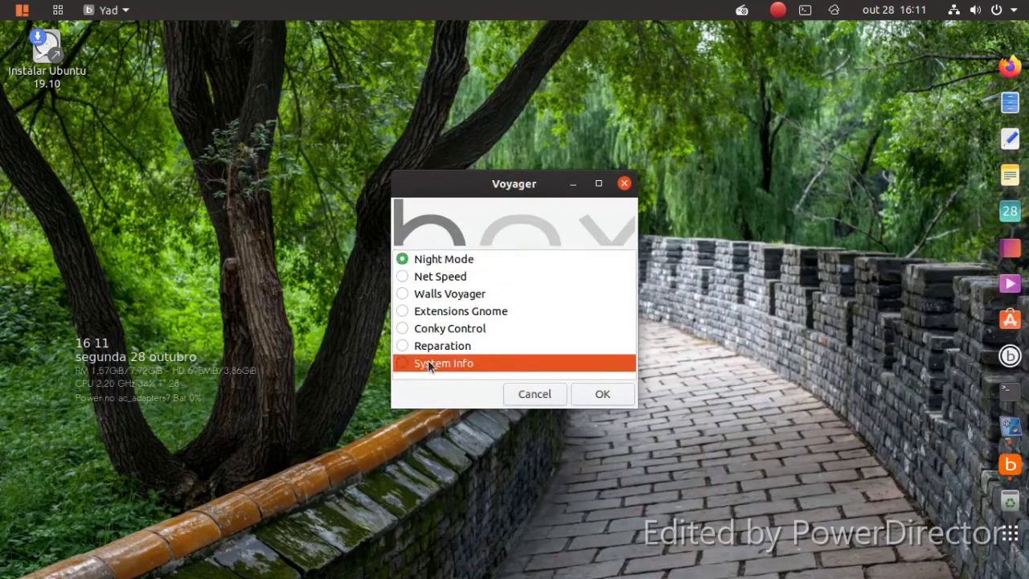
click(580, 401)
click(475, 390)
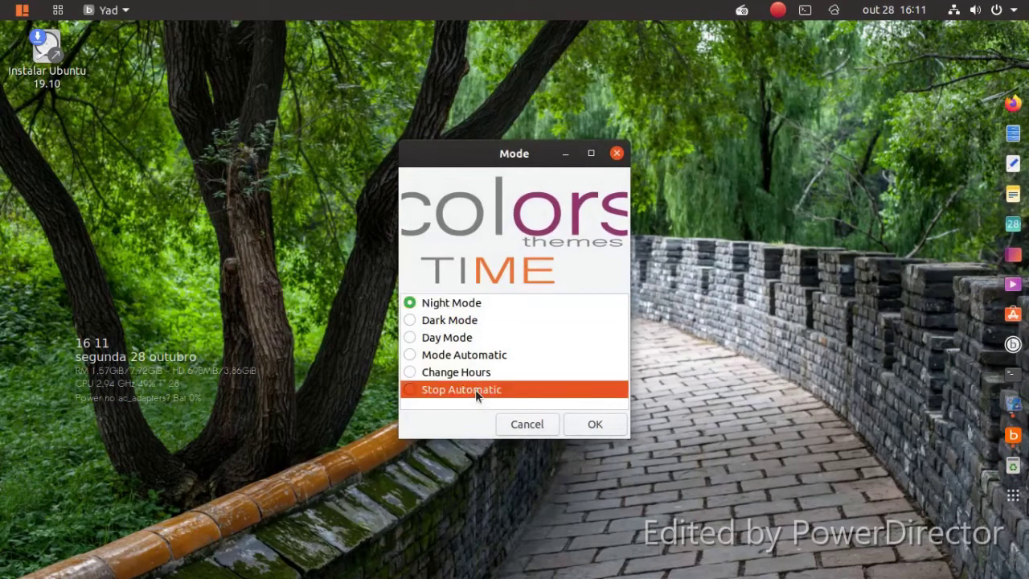
click(464, 371)
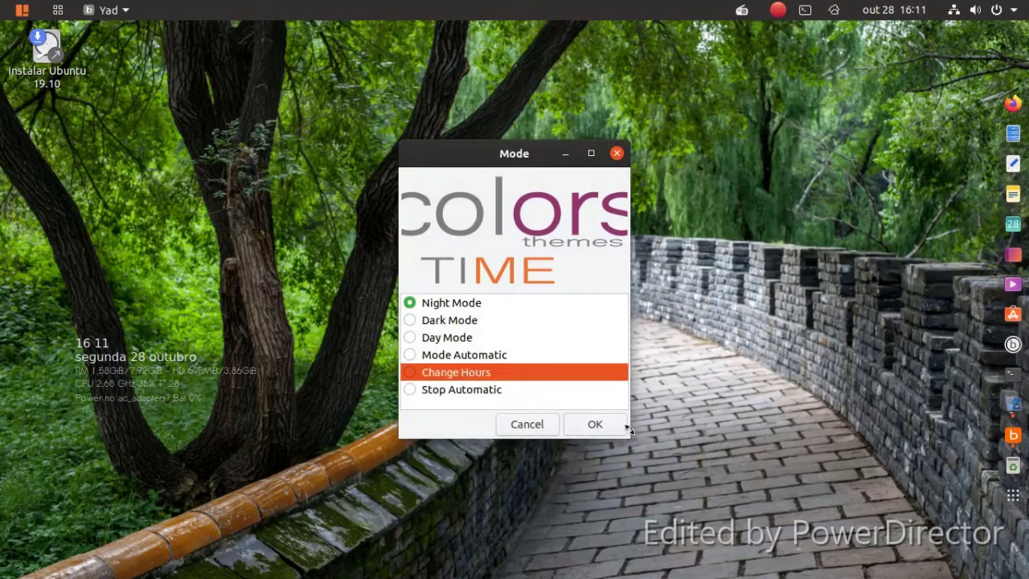
click(591, 424)
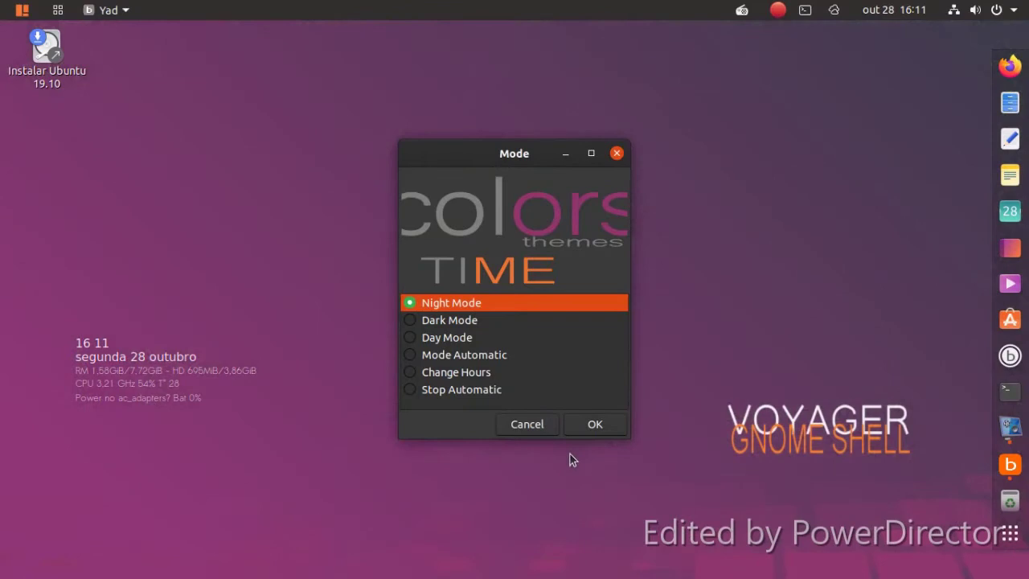
click(614, 155)
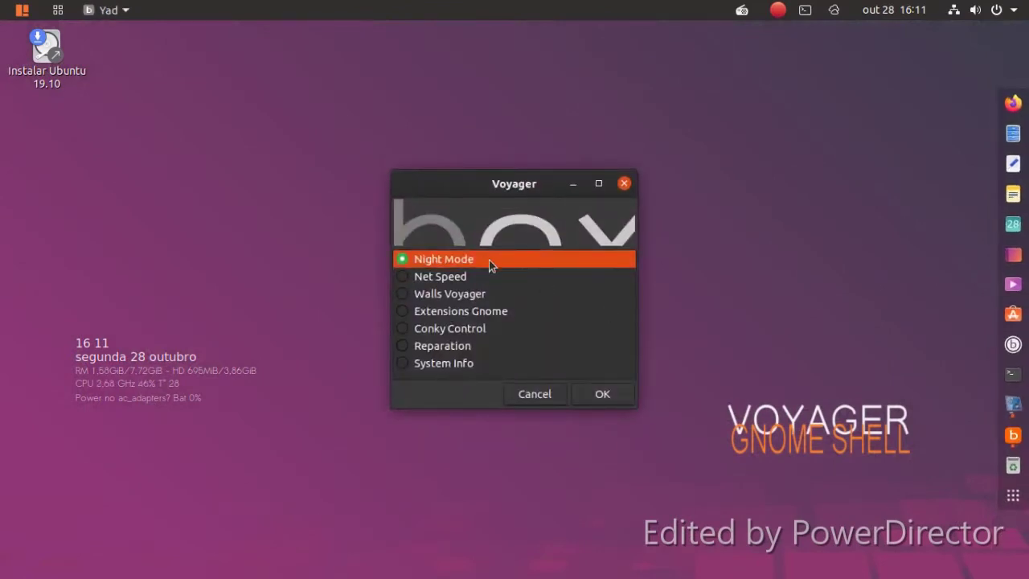
- View the colour theme modes again from the Voyager box, and close both dialogs
click(580, 396)
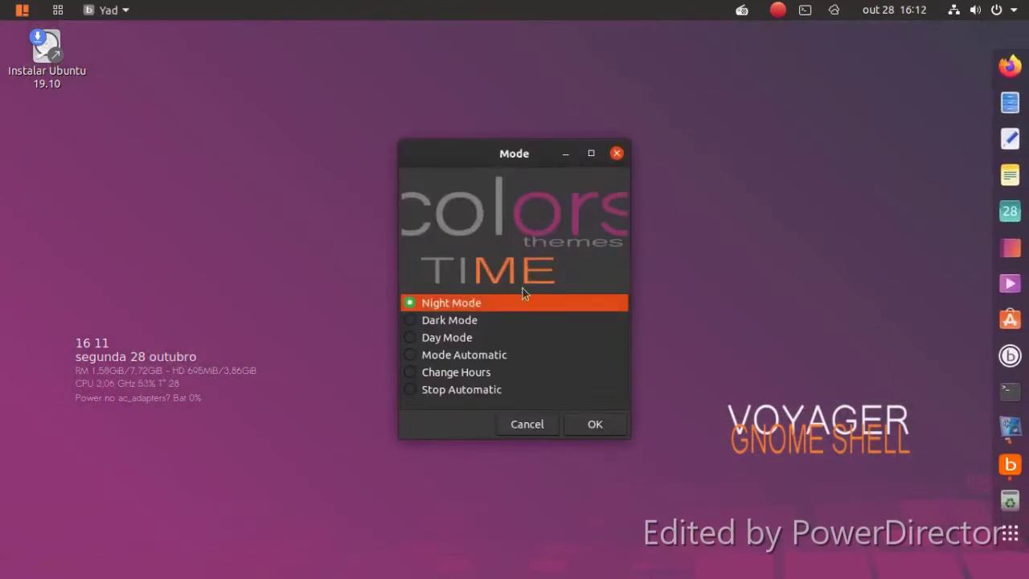
click(616, 153)
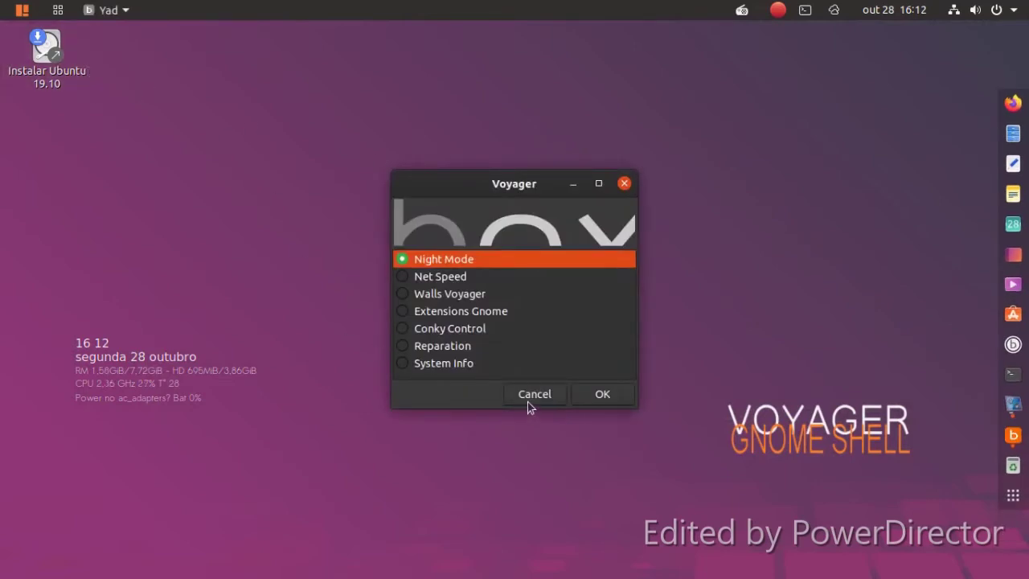
click(528, 401)
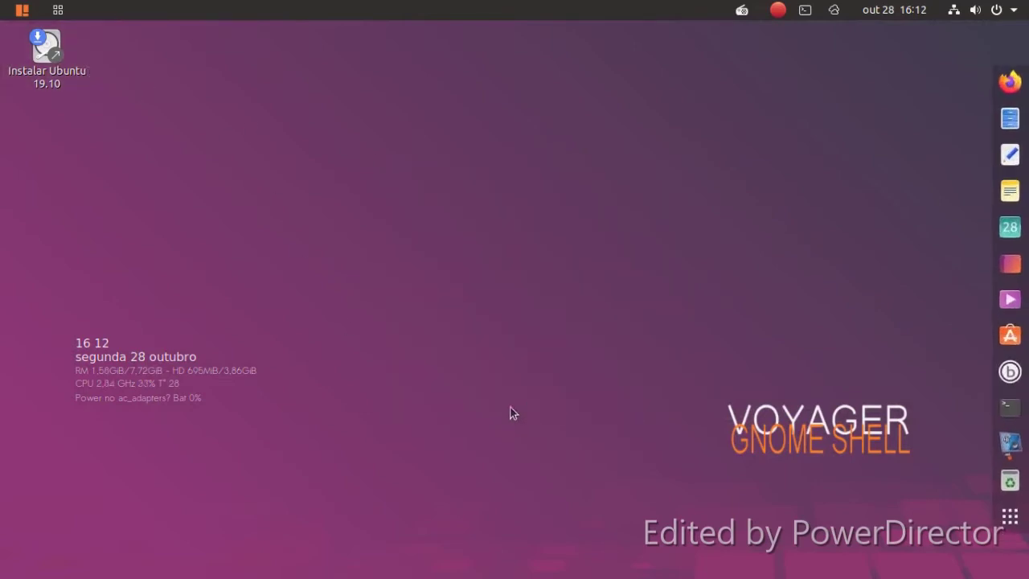
- Launch the Pitivi video editor from the Sound & Video application folder
click(58, 11)
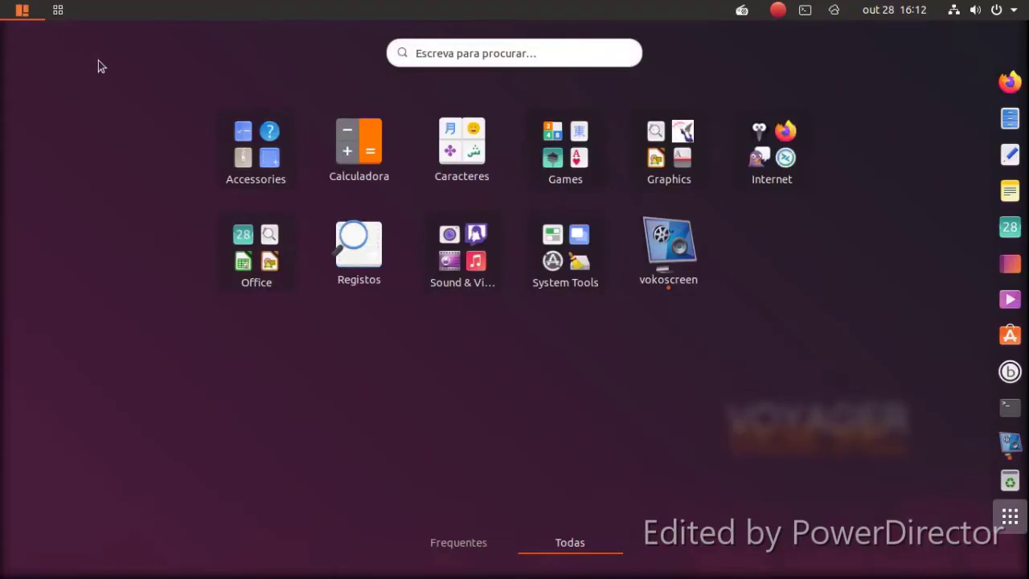
click(468, 276)
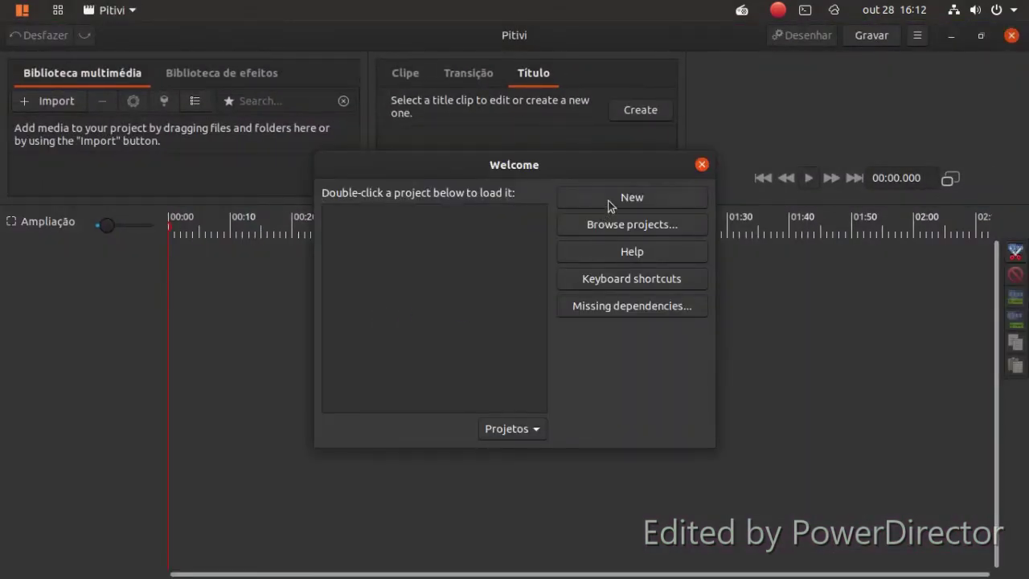
click(610, 201)
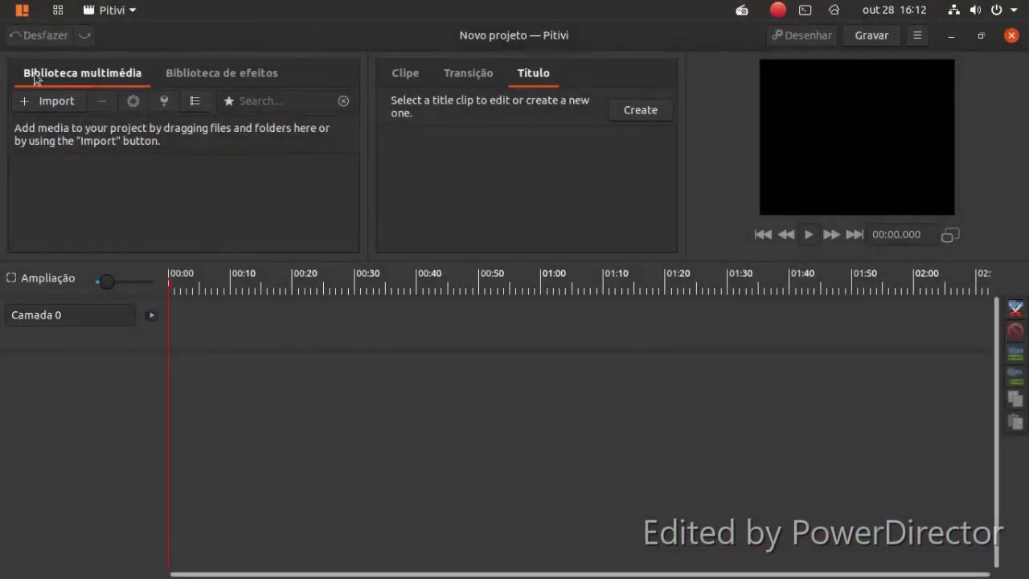
click(27, 104)
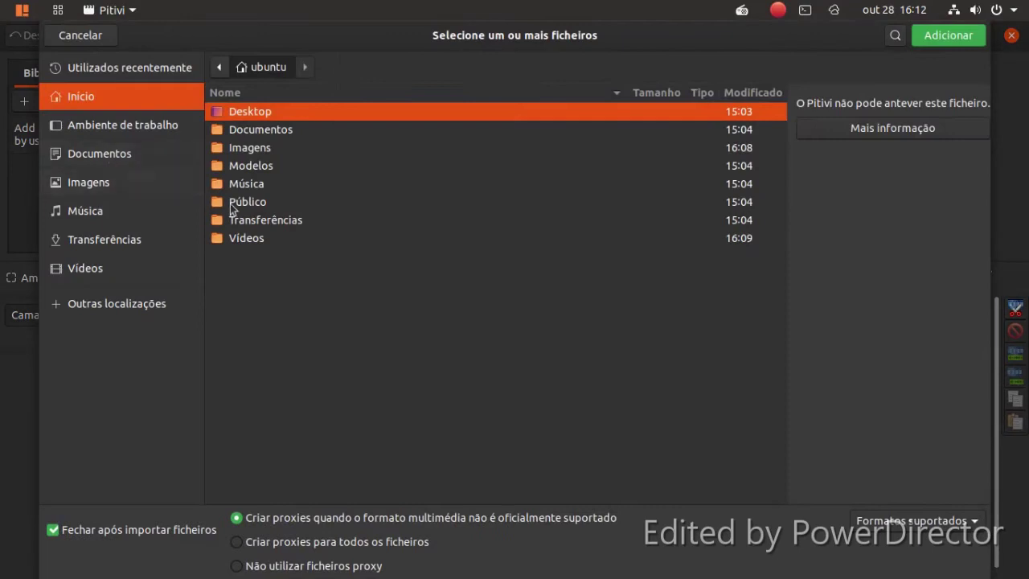
click(245, 151)
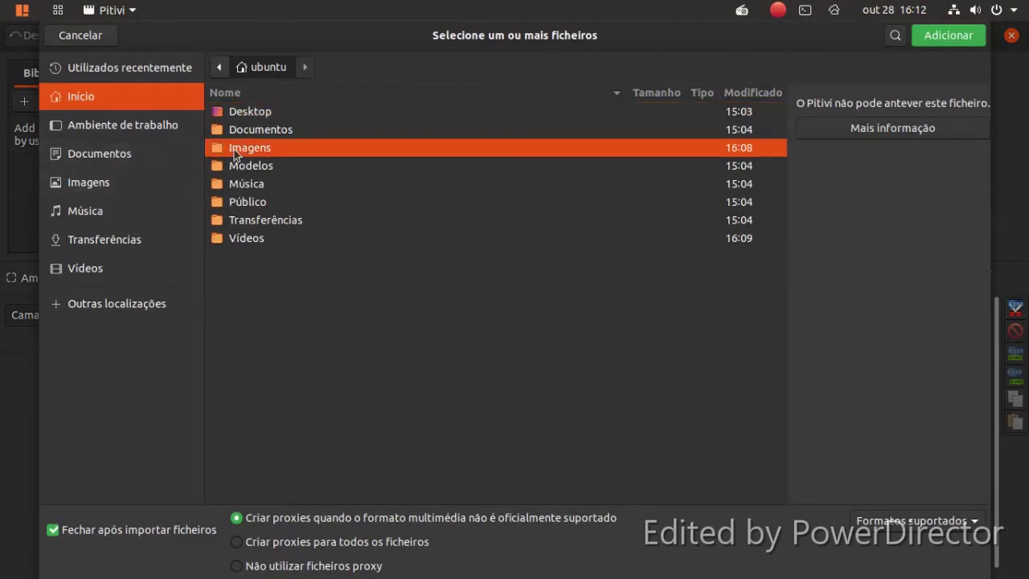
double_click(236, 151)
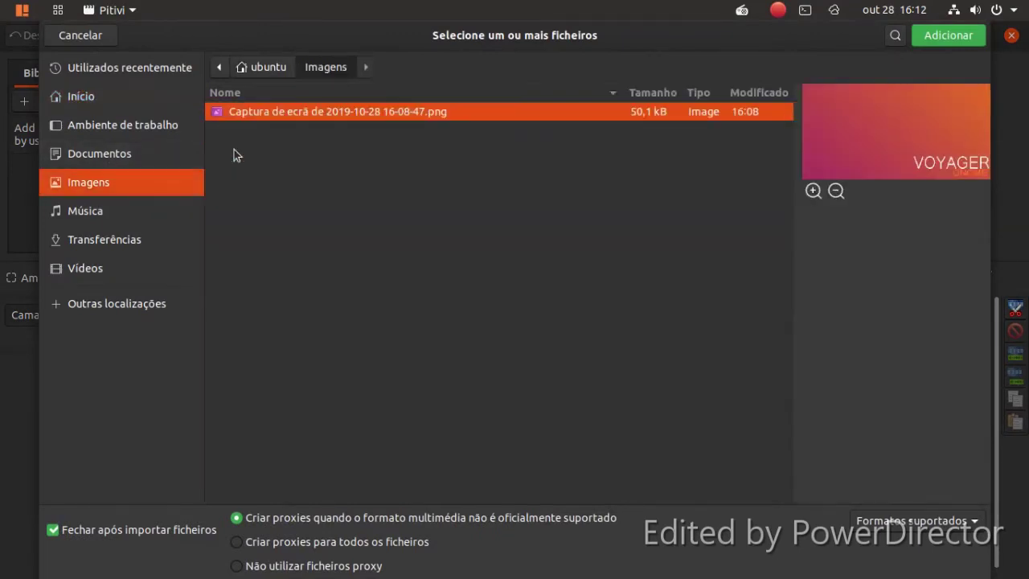
click(924, 40)
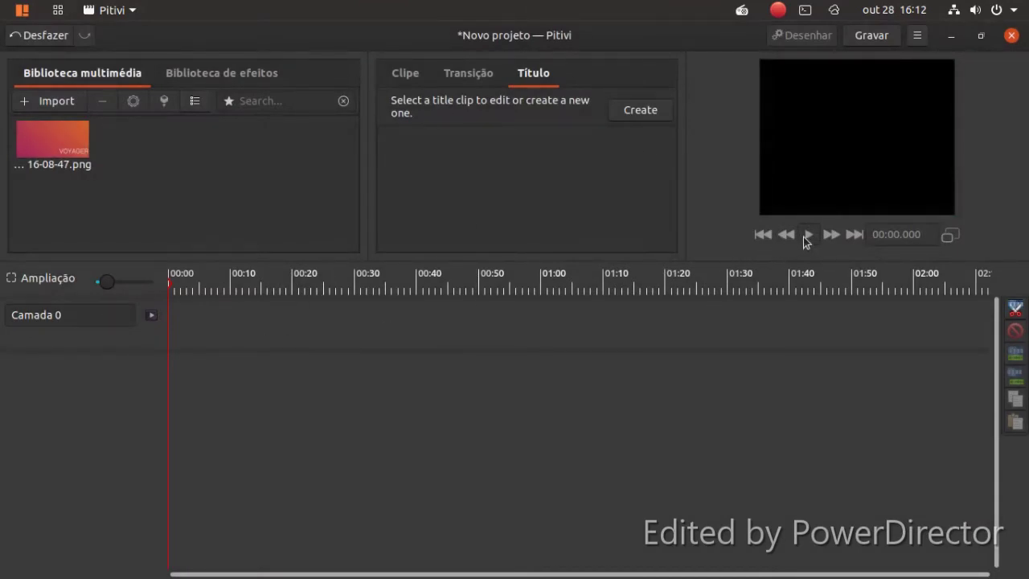
- Place the imported screenshot at the start of layer Camada 0, preview its playback, and return the playhead to the start
drag(64, 142, 219, 338)
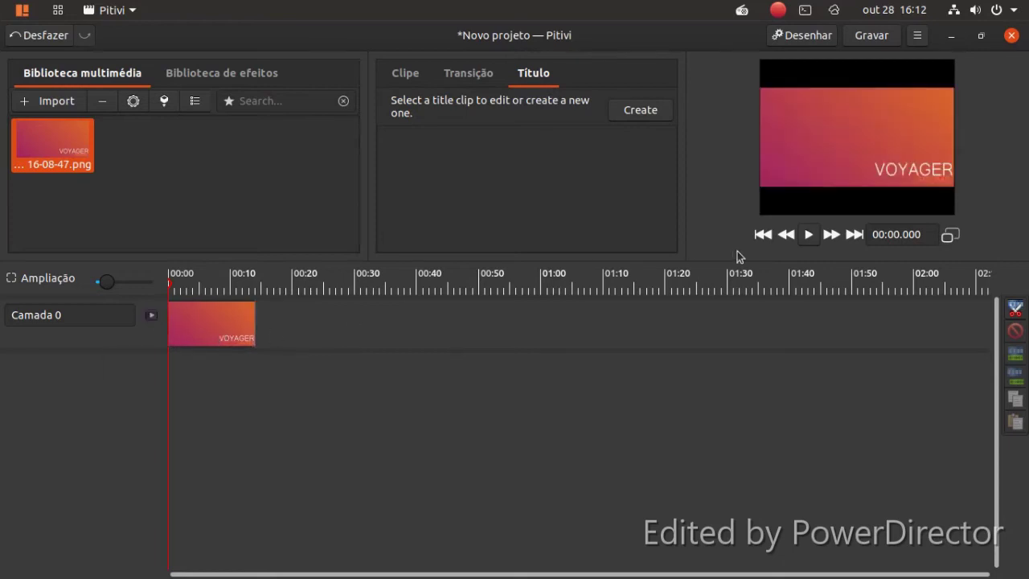
click(807, 235)
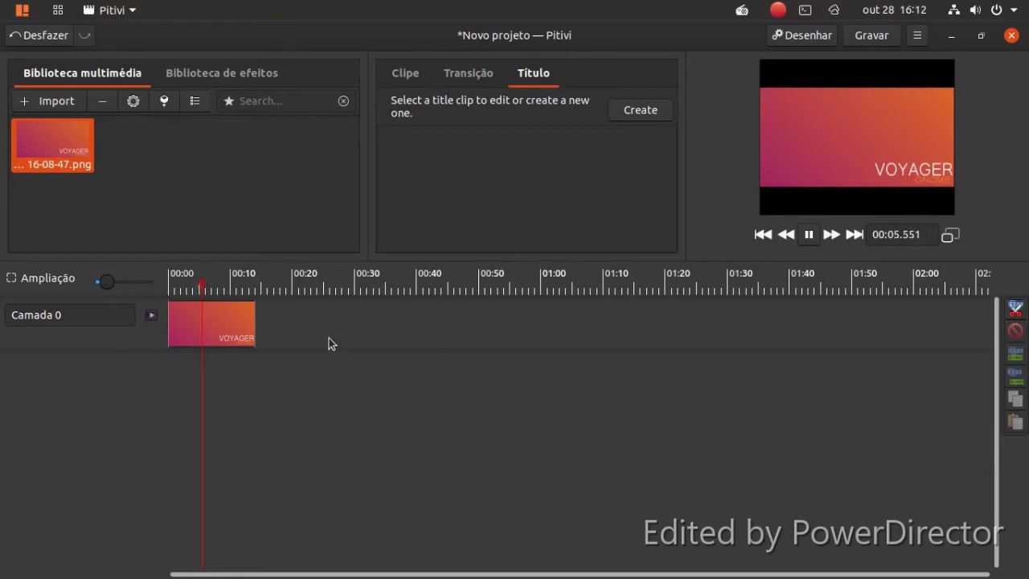
click(809, 236)
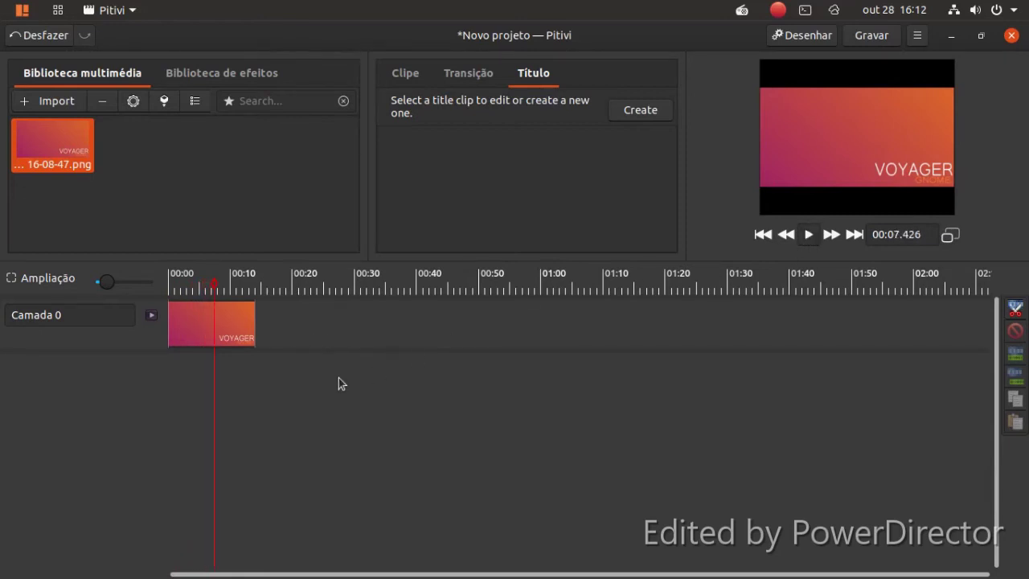
click(149, 320)
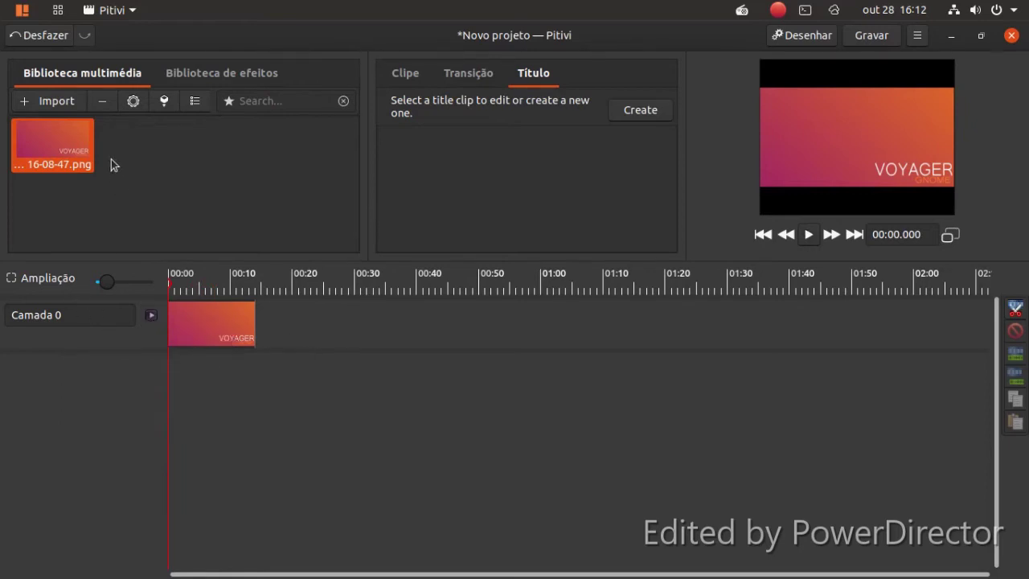
- Apply the All Grey But Red Effect from the effects library to the timeline clip, and preview the playback briefly
click(193, 78)
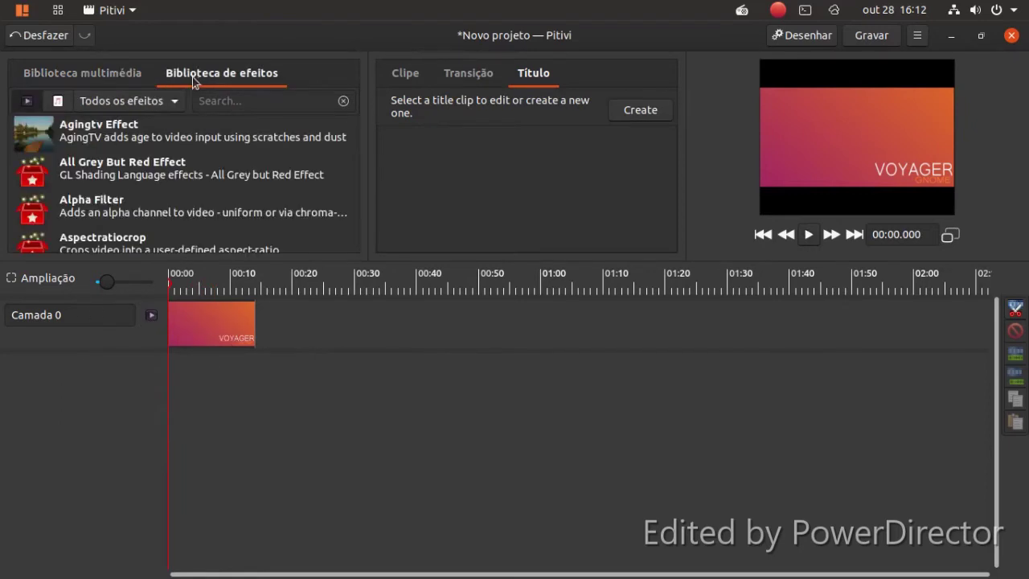
scroll(227, 162, down, 1)
click(229, 159)
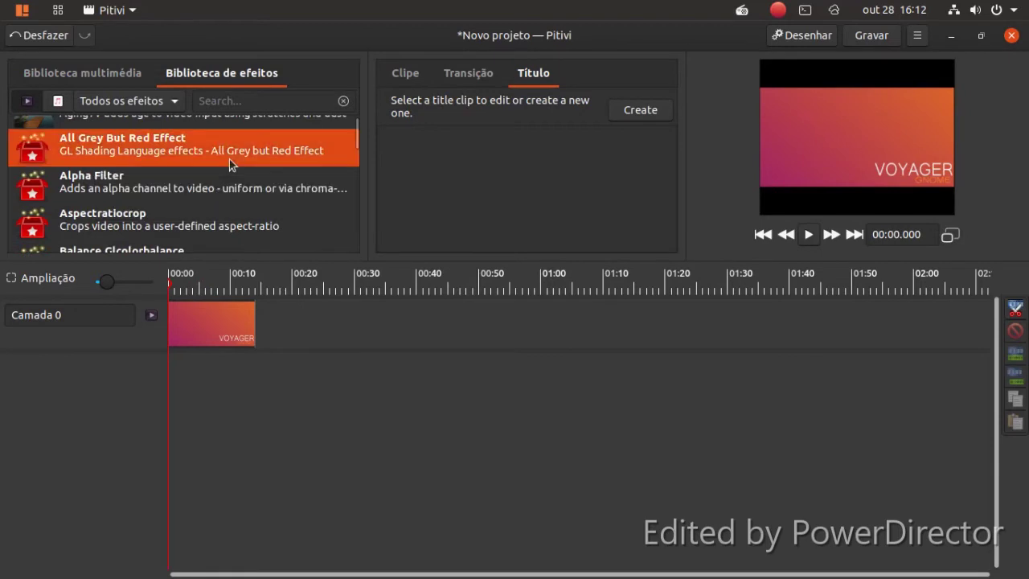
drag(229, 159, 205, 371)
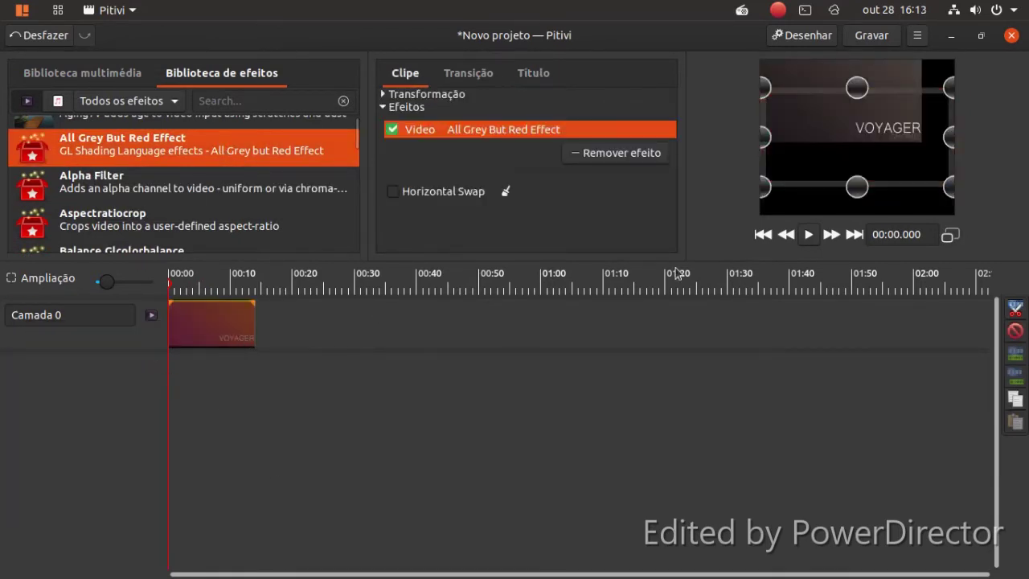
click(810, 234)
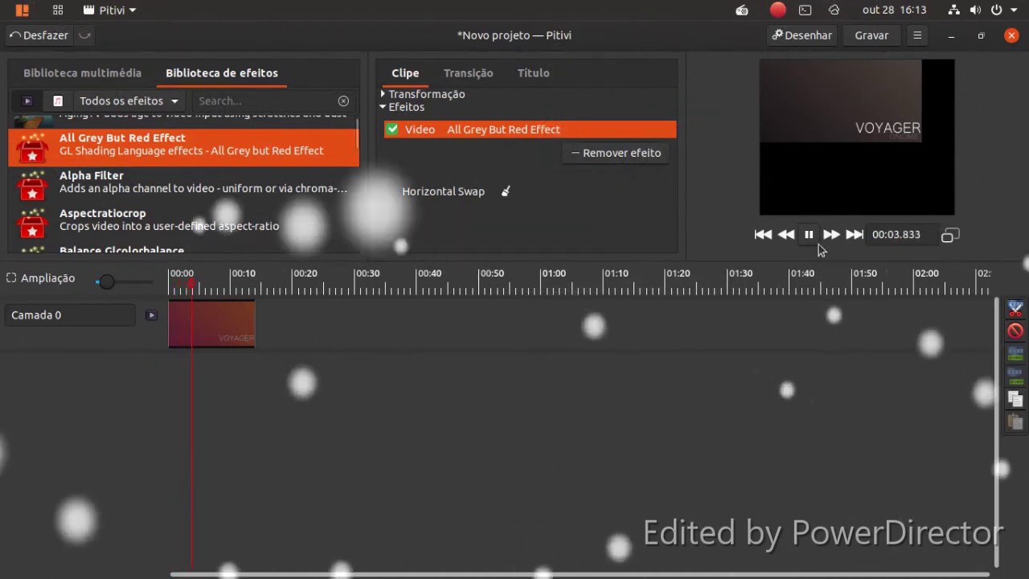
click(813, 238)
- Add the Balance Videobalance effect from the effects library to the same timeline clip
scroll(198, 176, down, 3)
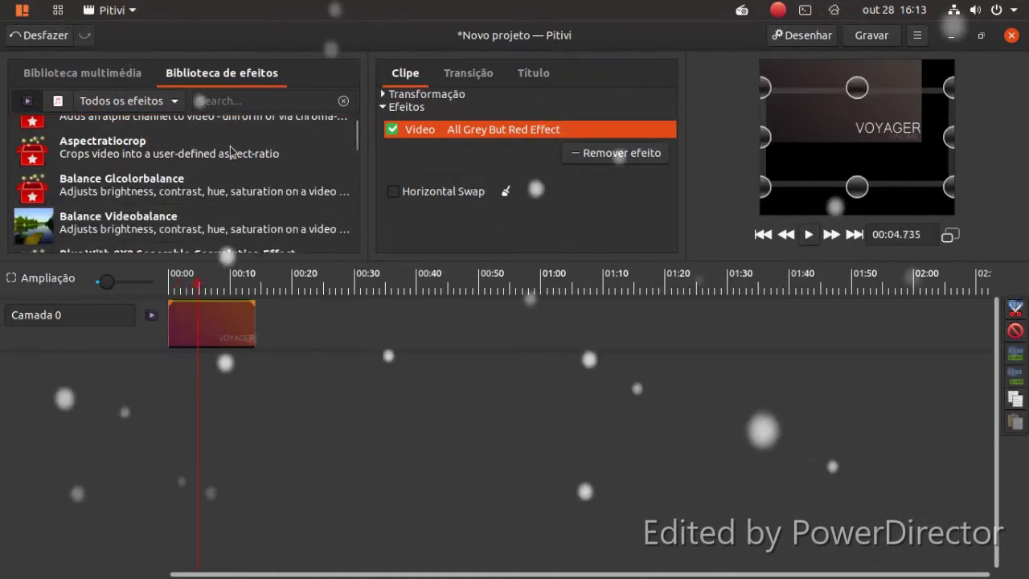
click(122, 206)
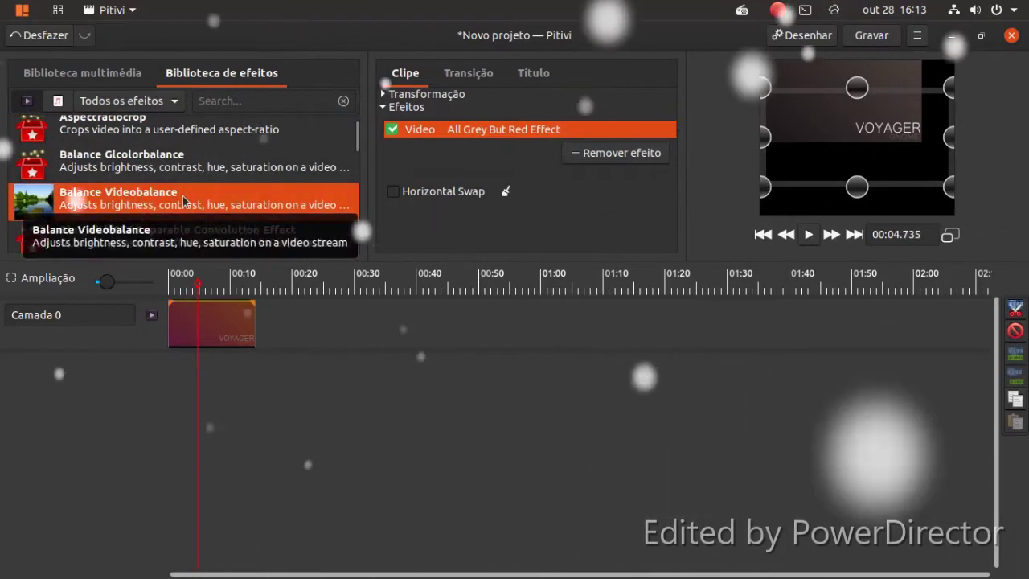
drag(122, 206, 203, 324)
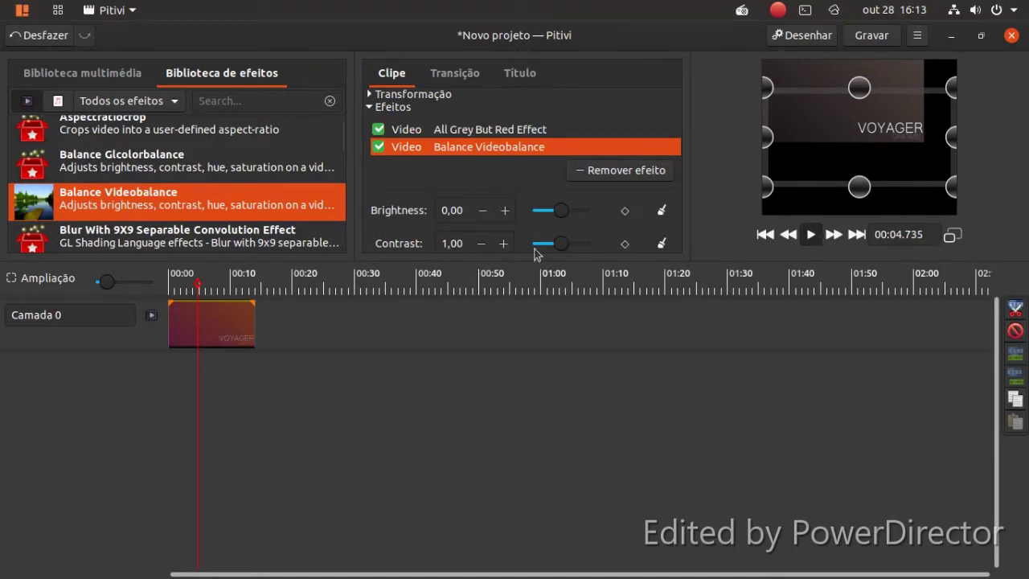
- Play the clip with both effects, and close Pitivi without saving the project
key(space)
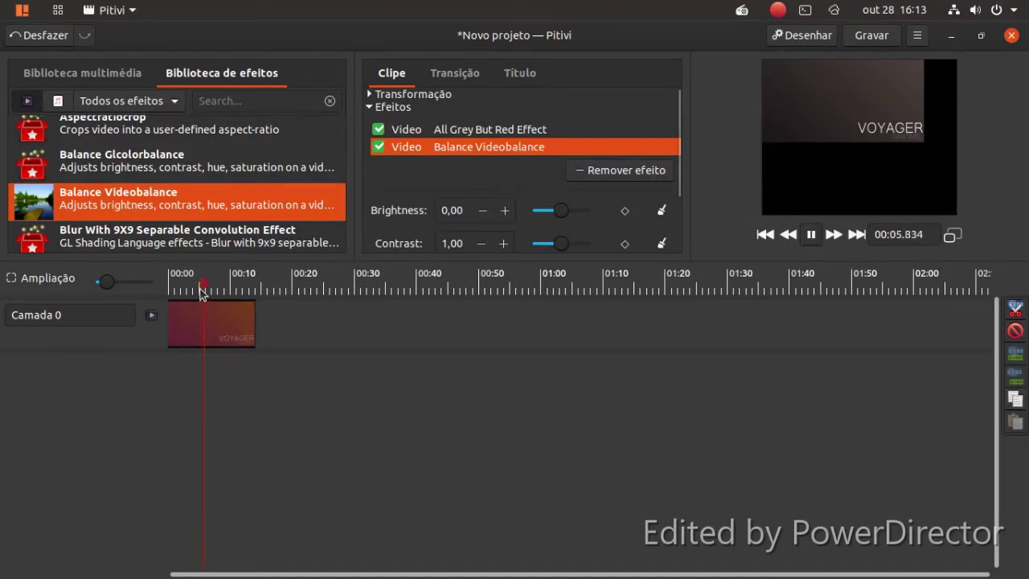
click(1011, 35)
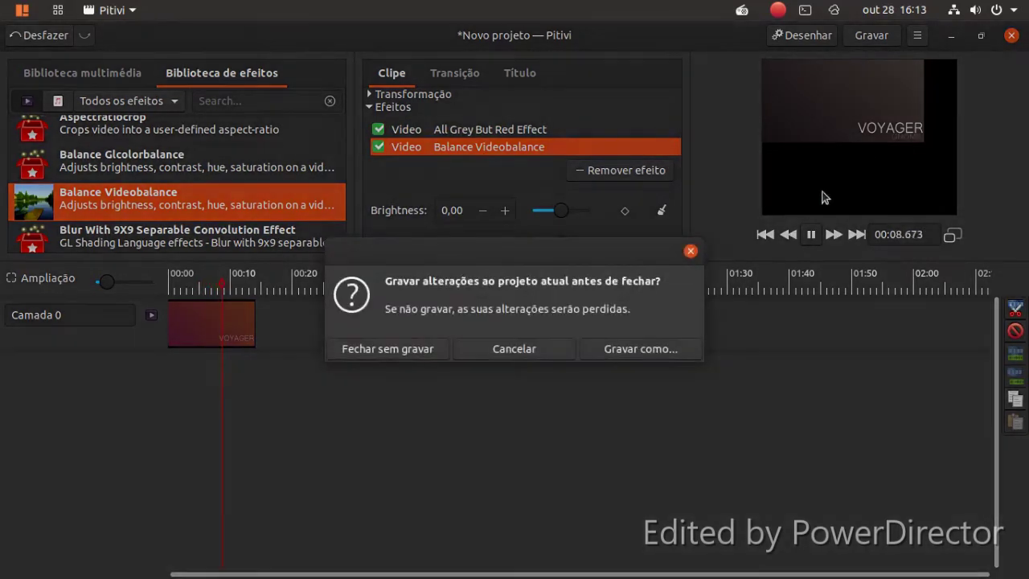
click(408, 355)
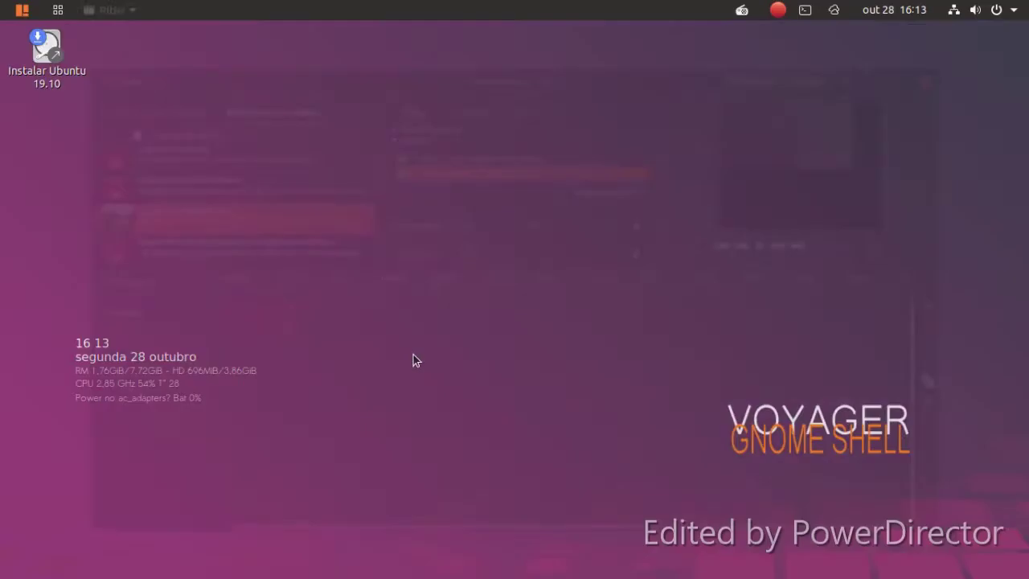
- Set the Milky Way over the mountains picture as the desktop background only, and close the background settings
right_click(288, 114)
click(311, 291)
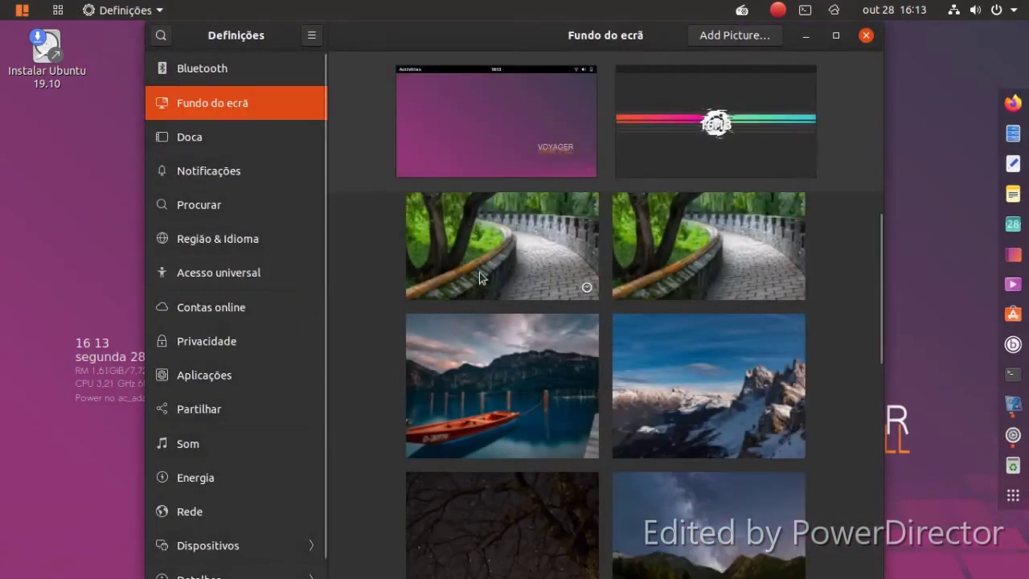
scroll(479, 272, down, 10)
scroll(479, 271, up, 3)
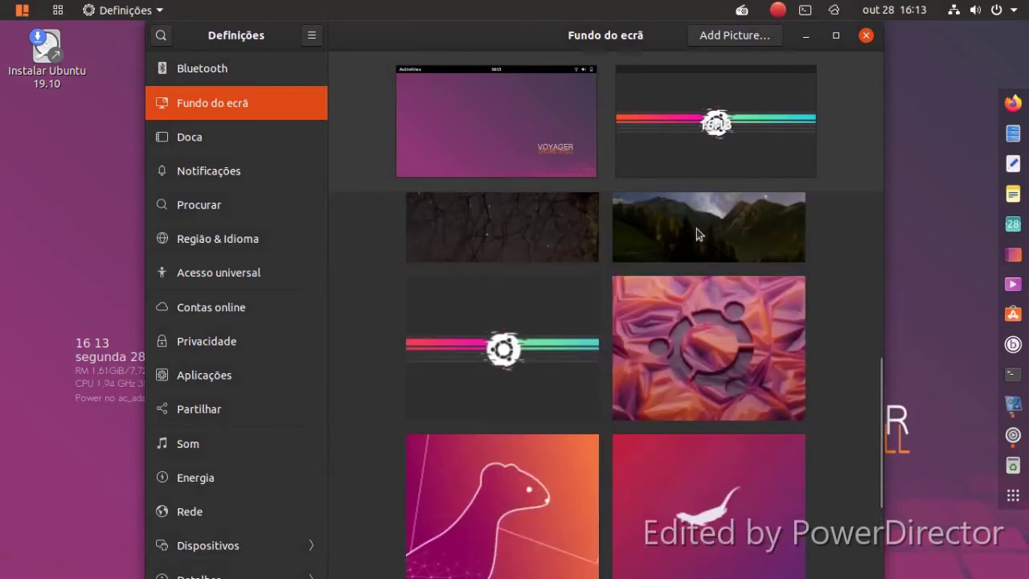
click(696, 233)
click(659, 399)
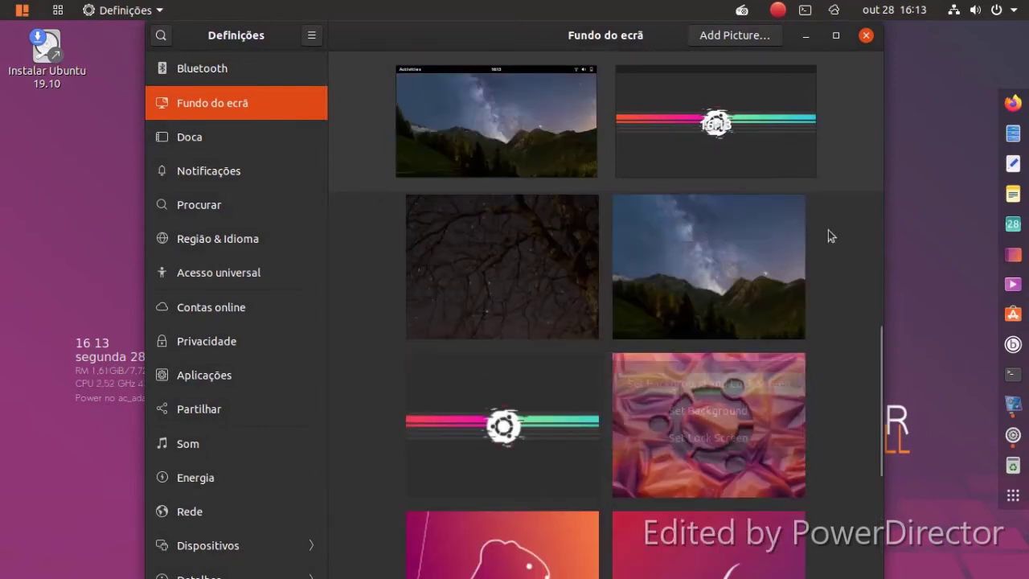
click(868, 36)
- Launch the non-administrator BleachBit from the System Tools application folder, and dismiss its initial dialog
click(61, 10)
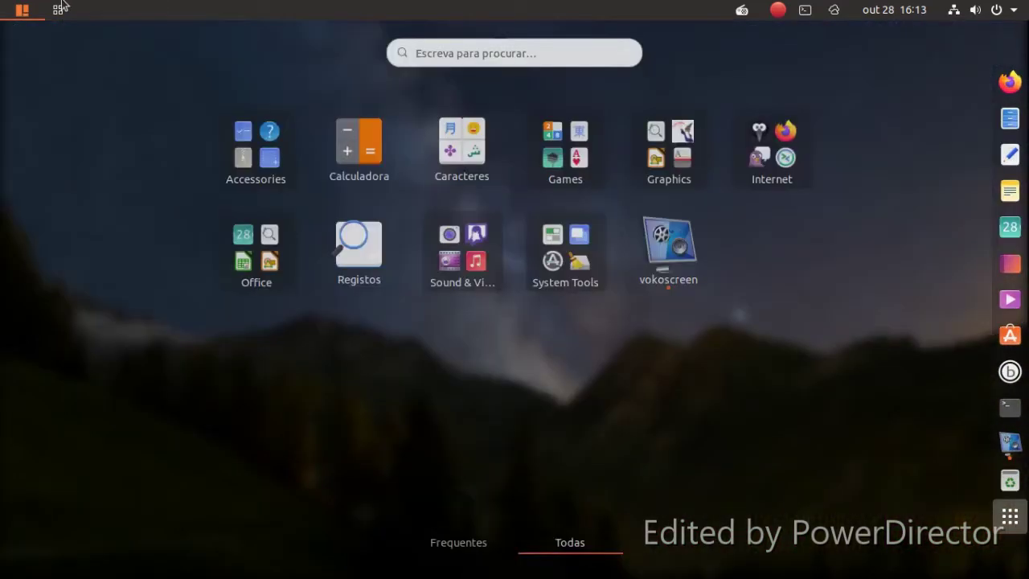
click(584, 247)
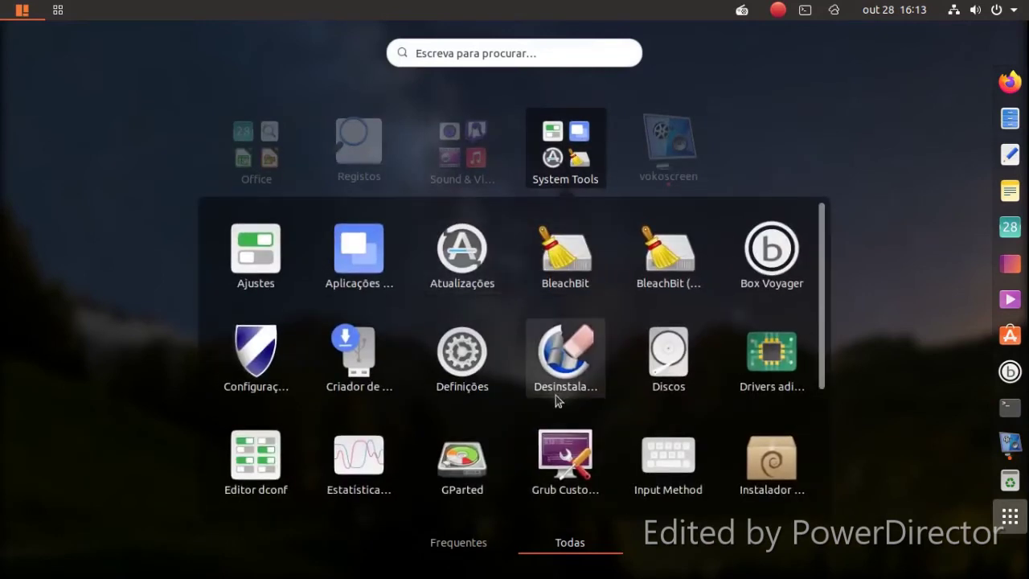
click(555, 274)
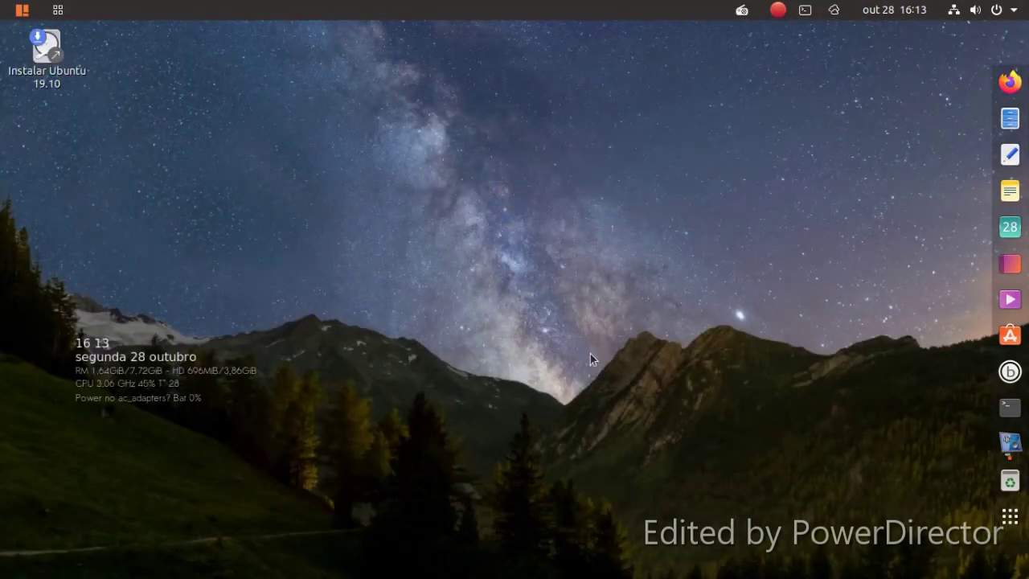
click(643, 418)
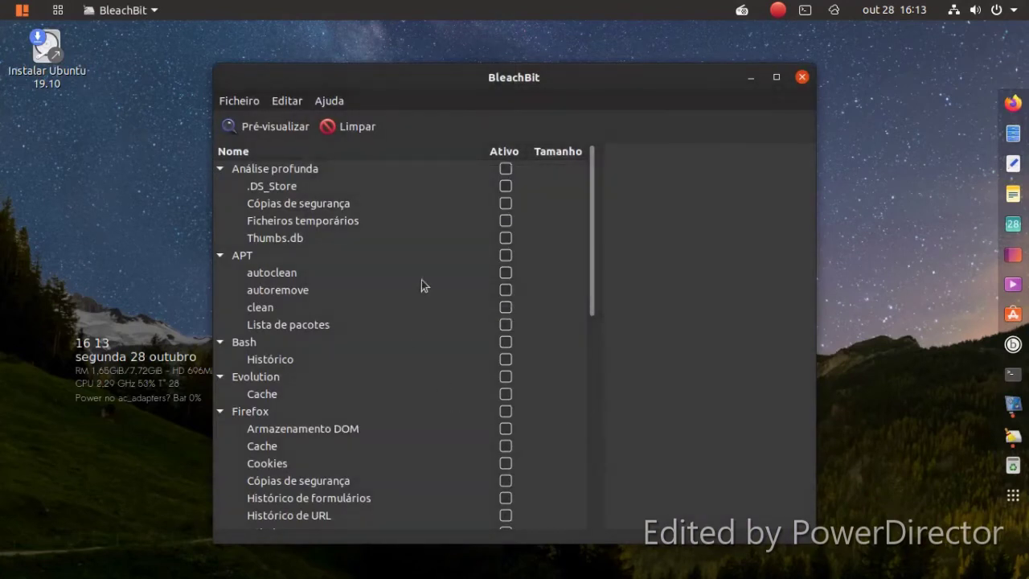
- Go through the list of cleaning options and enable Cache under Miniaturas
scroll(427, 277, down, 2)
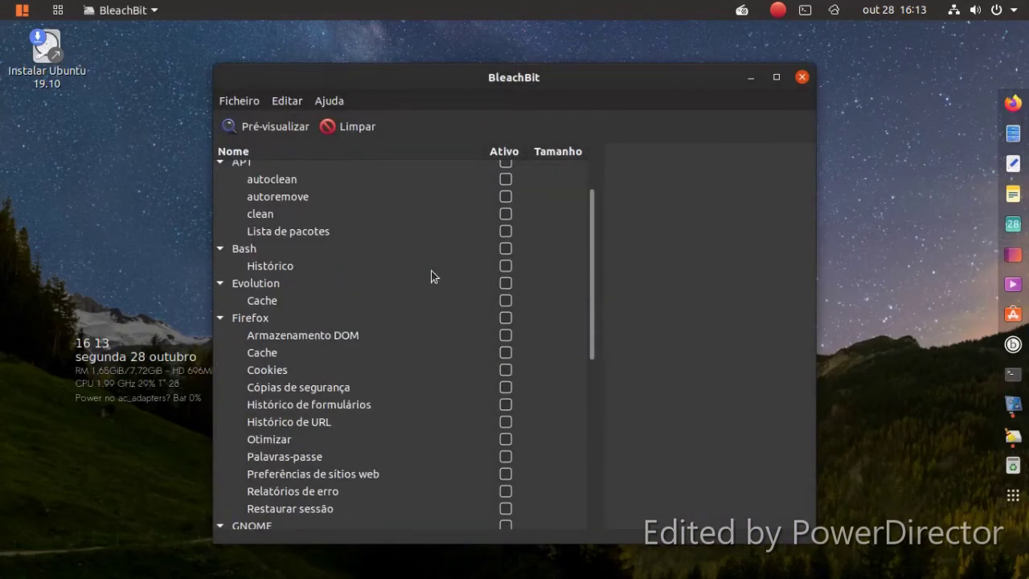
scroll(431, 276, down, 2)
scroll(431, 275, down, 2)
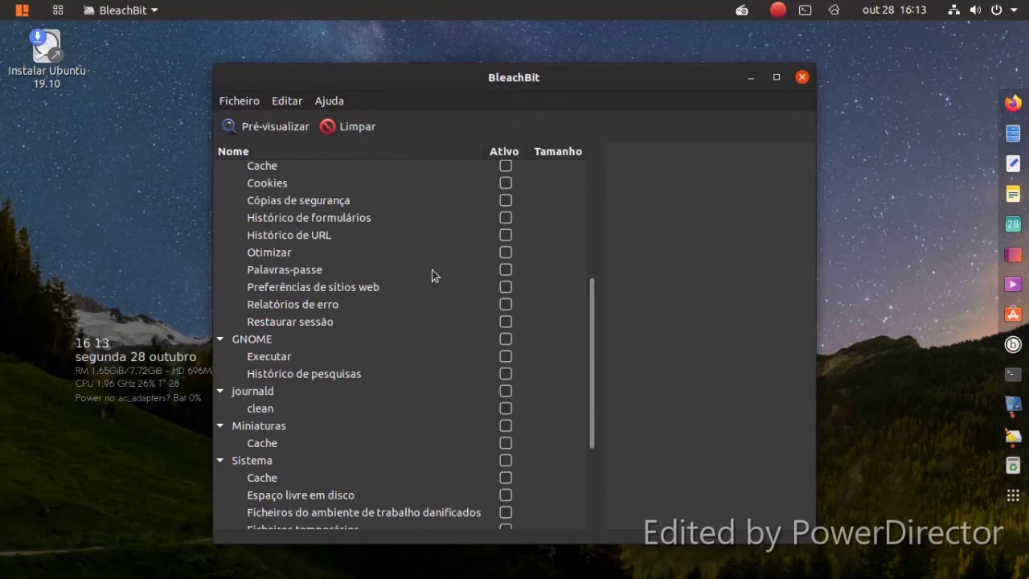
scroll(432, 276, down, 1)
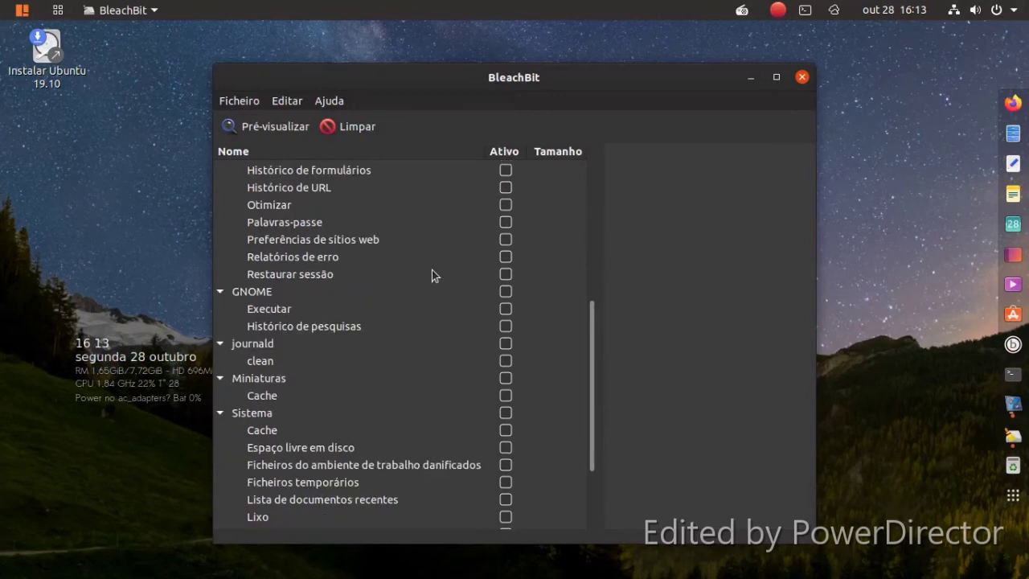
click(508, 396)
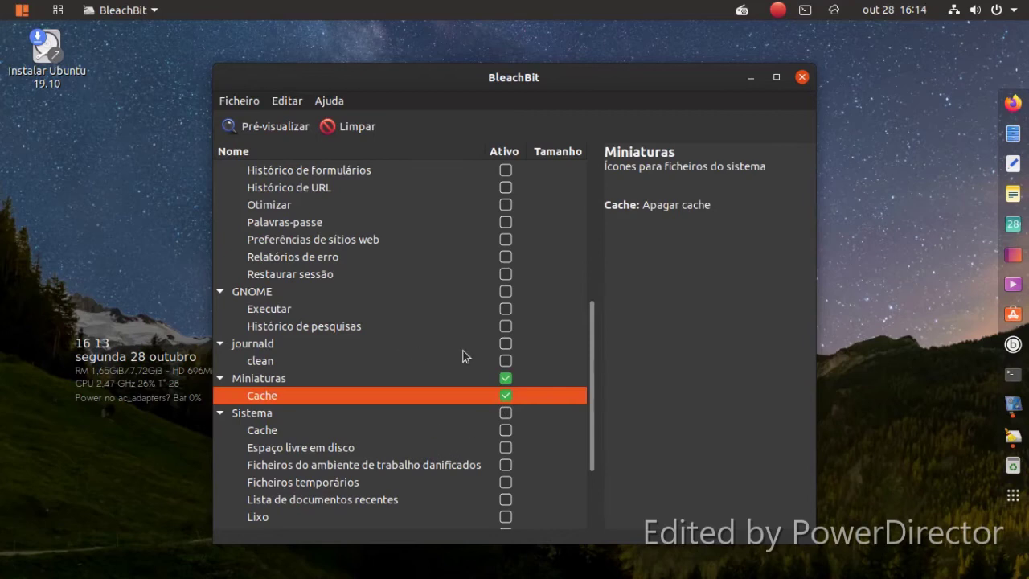
- Enable Firefox's Otimizar, Histórico de URL and Histórico de formulários, and run the cleaning of all selected items, confirming the deletion
scroll(463, 350, up, 2)
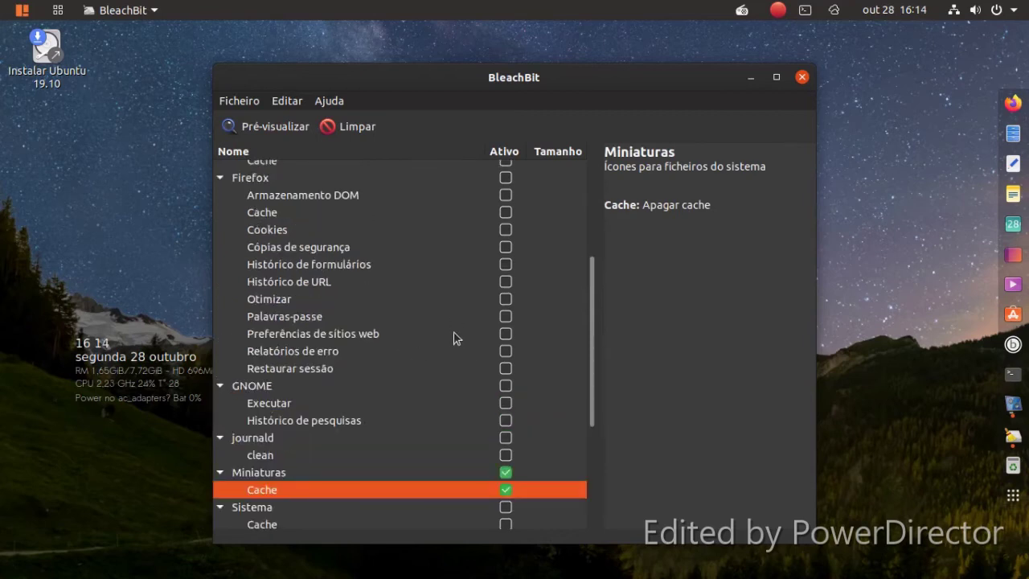
click(507, 299)
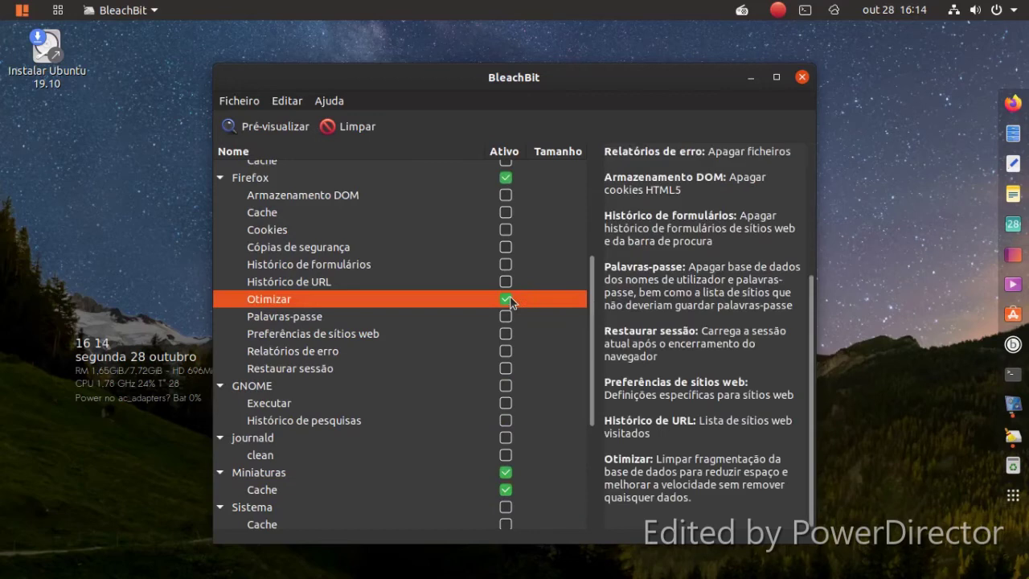
click(508, 284)
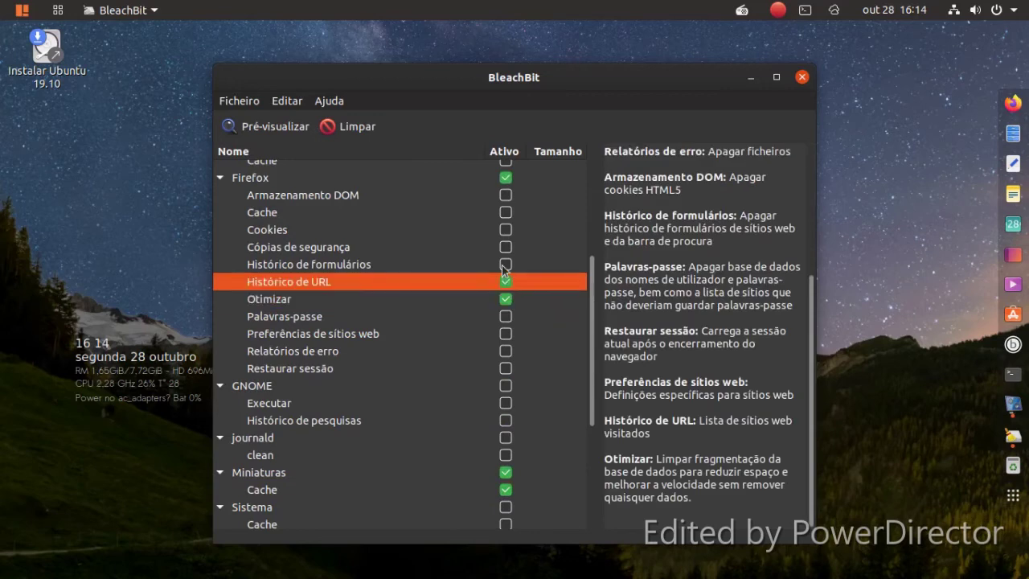
click(505, 265)
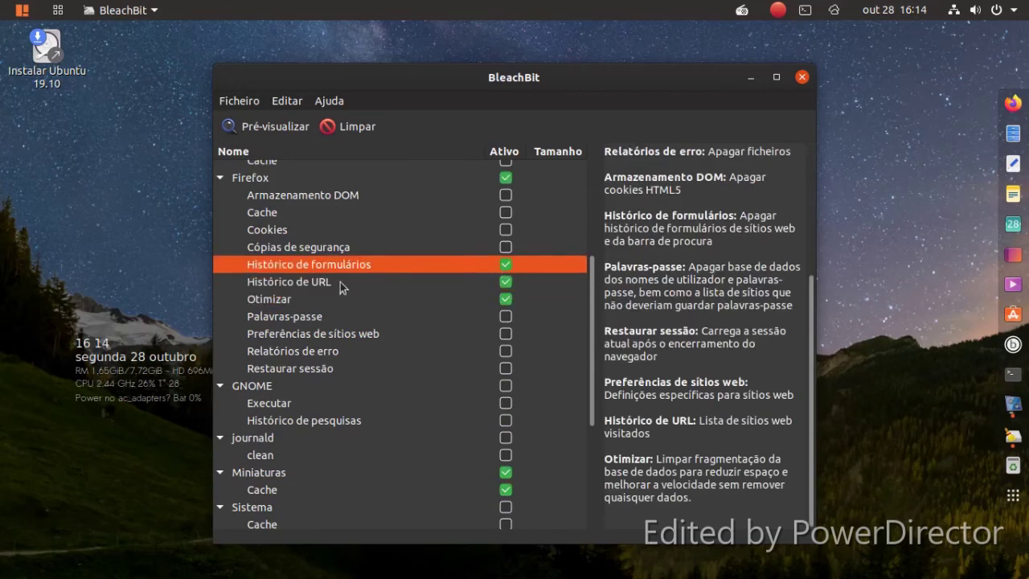
click(352, 128)
click(605, 342)
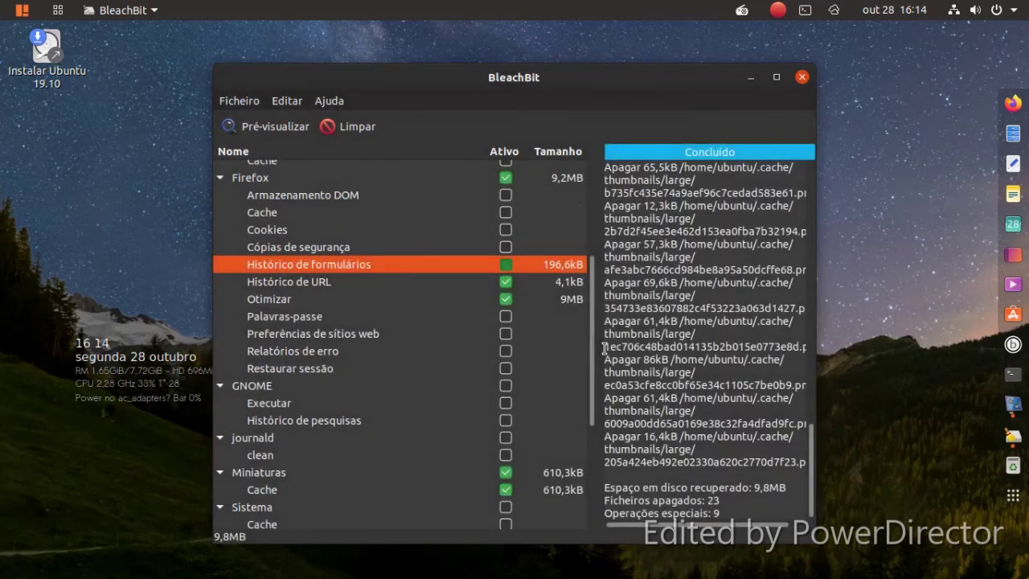
- Close BleachBit and launch the GIMP image editor from the Graphics application folder
click(801, 77)
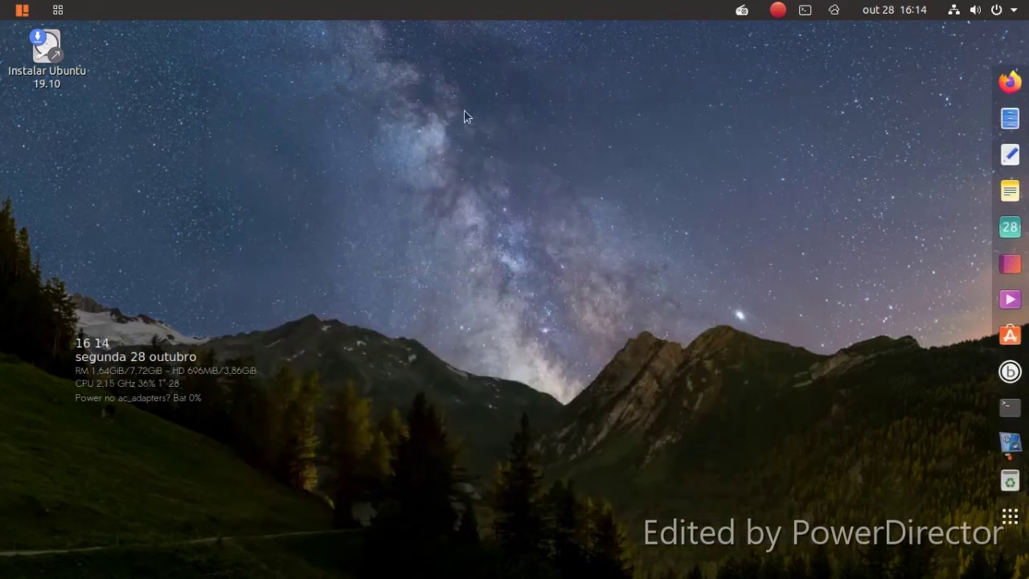
click(61, 10)
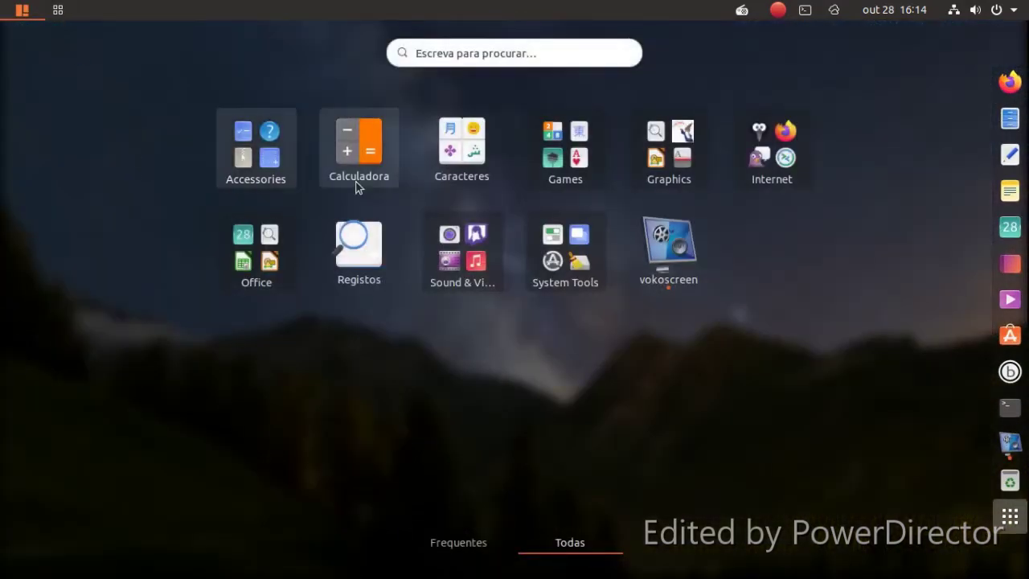
click(688, 180)
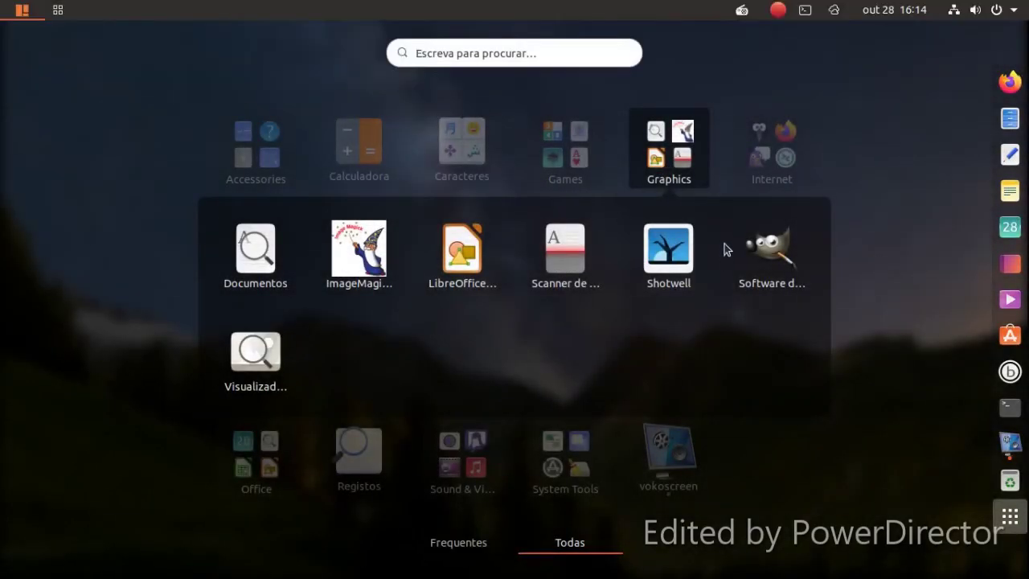
click(735, 246)
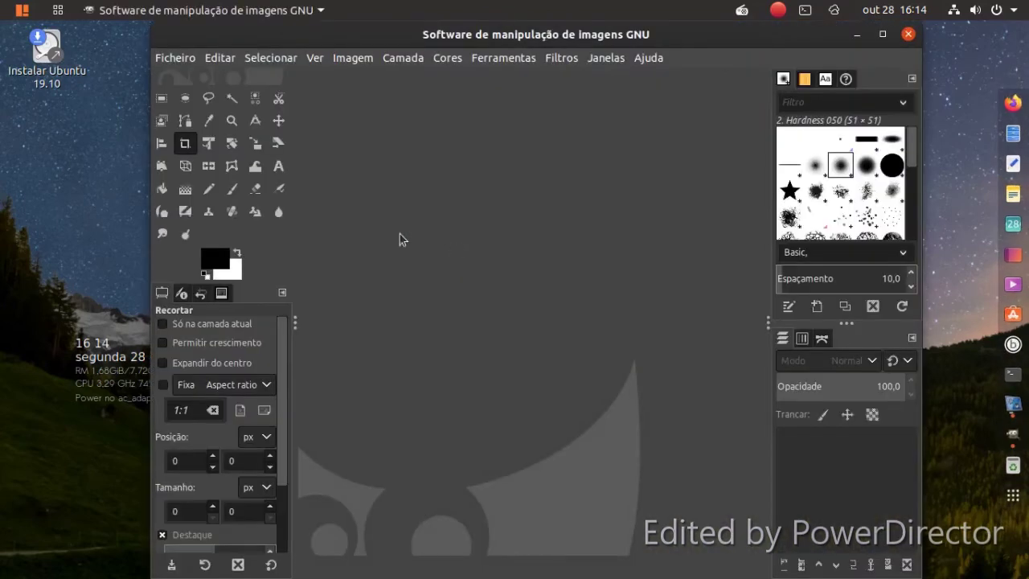
click(162, 60)
mouse_move(169, 94)
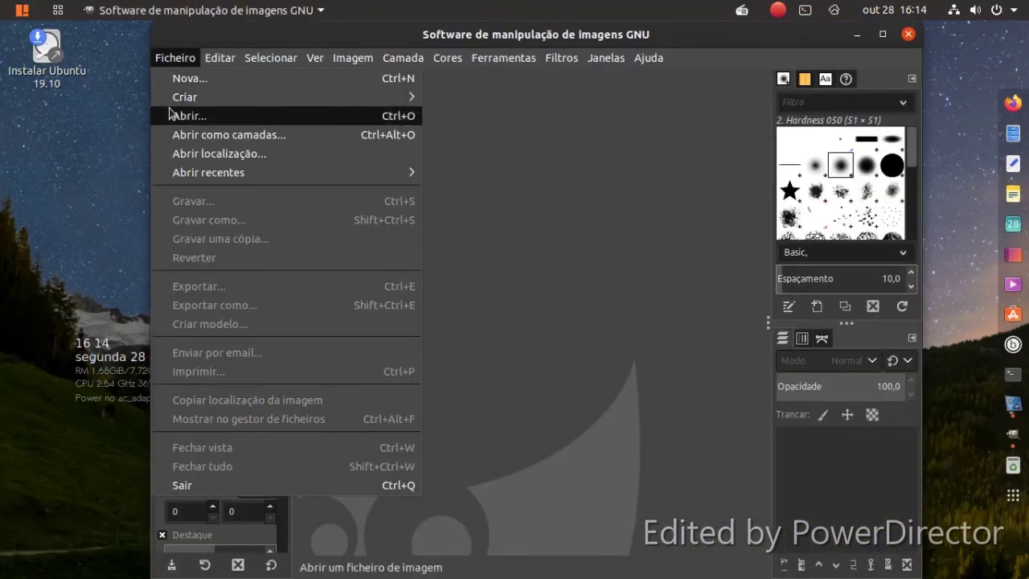
click(170, 114)
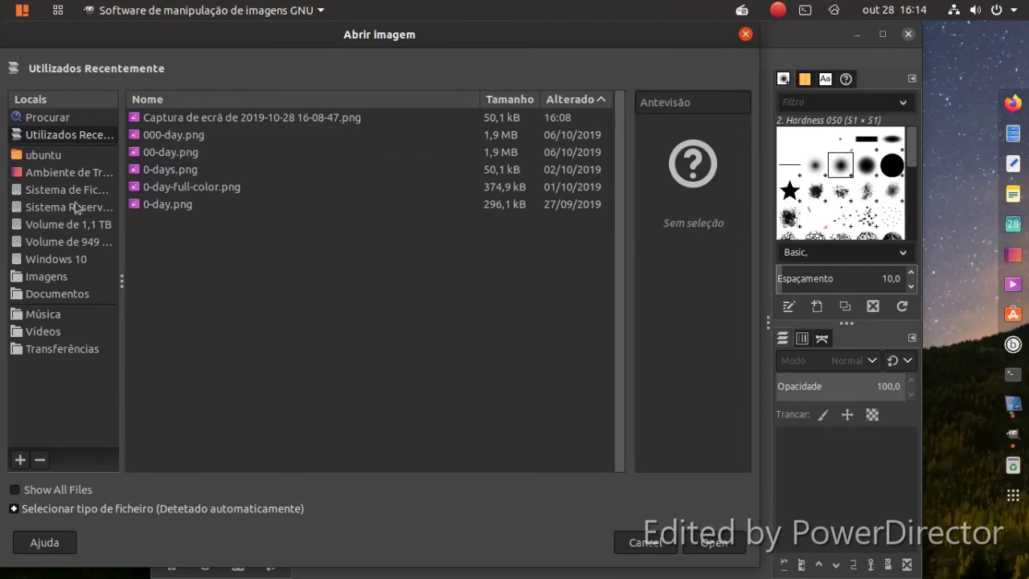
click(68, 276)
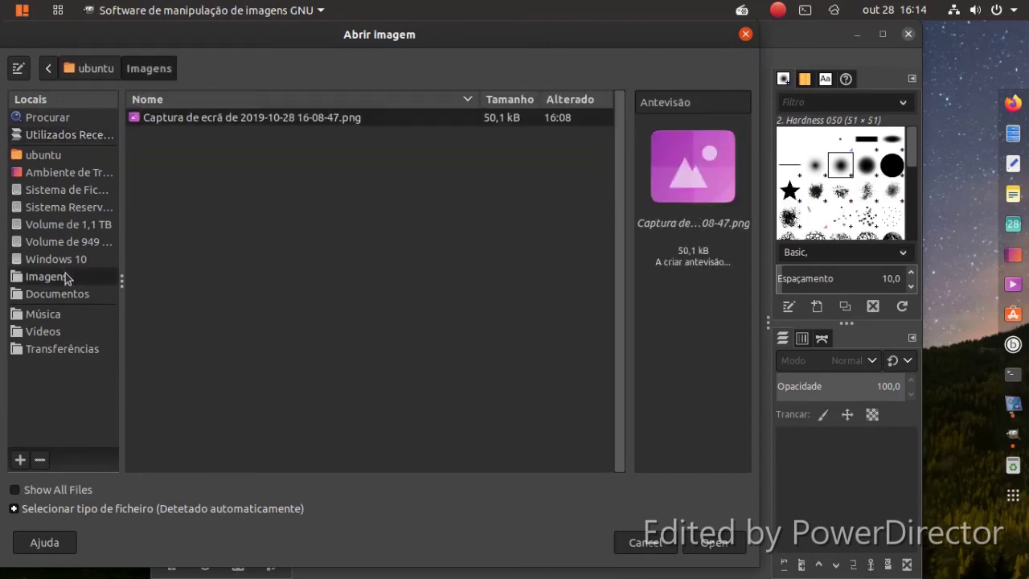
click(695, 543)
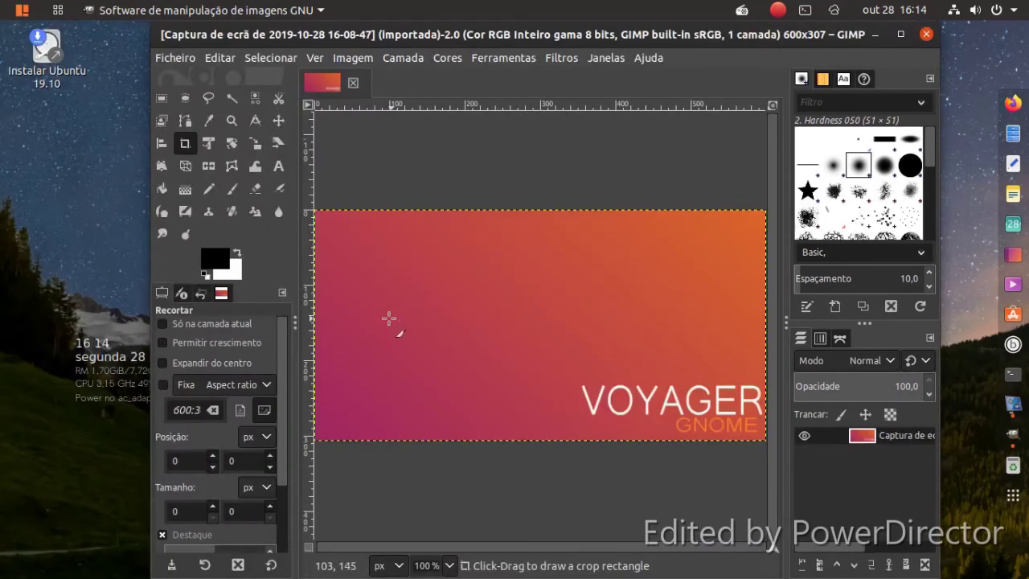
- Add a blue border with an X size of 12 around the image using the Adicionar Rebordo decoration filter
click(491, 62)
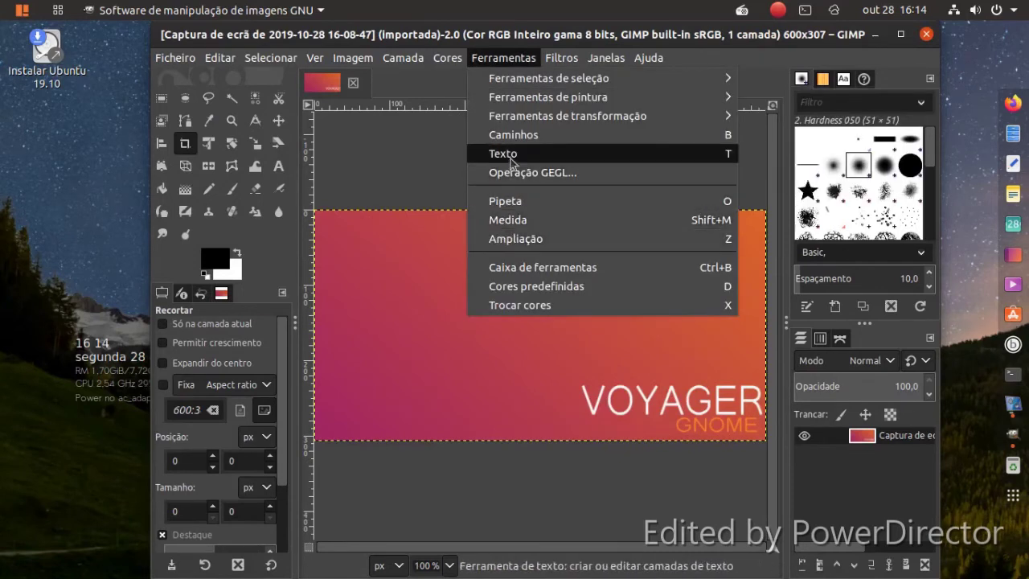
mouse_move(513, 122)
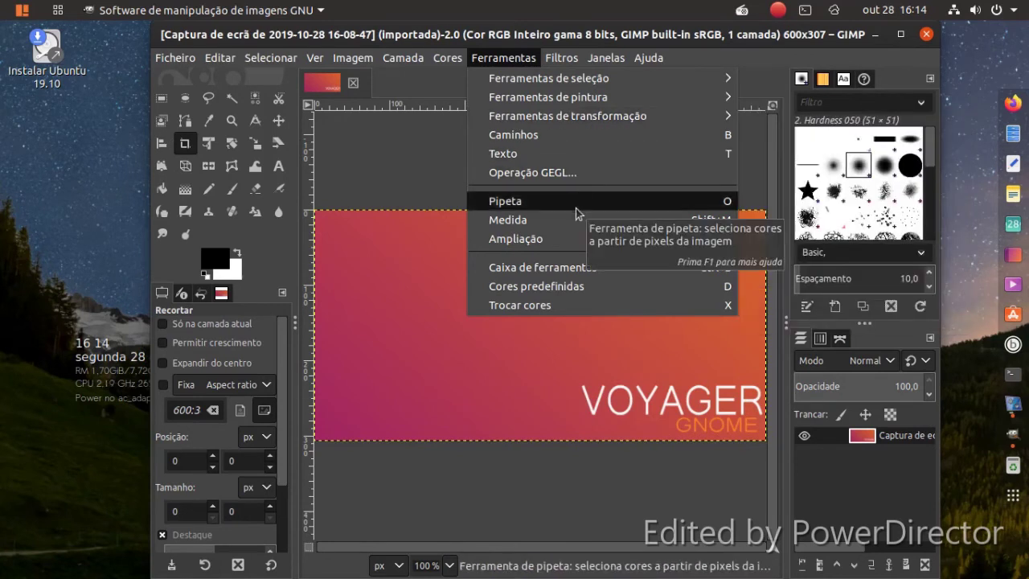
mouse_move(574, 77)
mouse_move(592, 200)
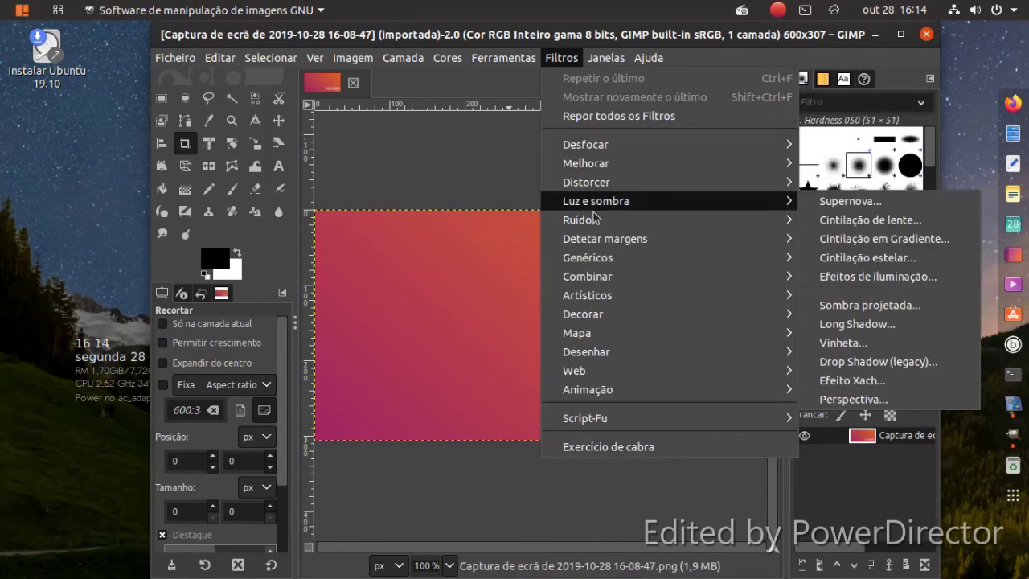
mouse_move(583, 310)
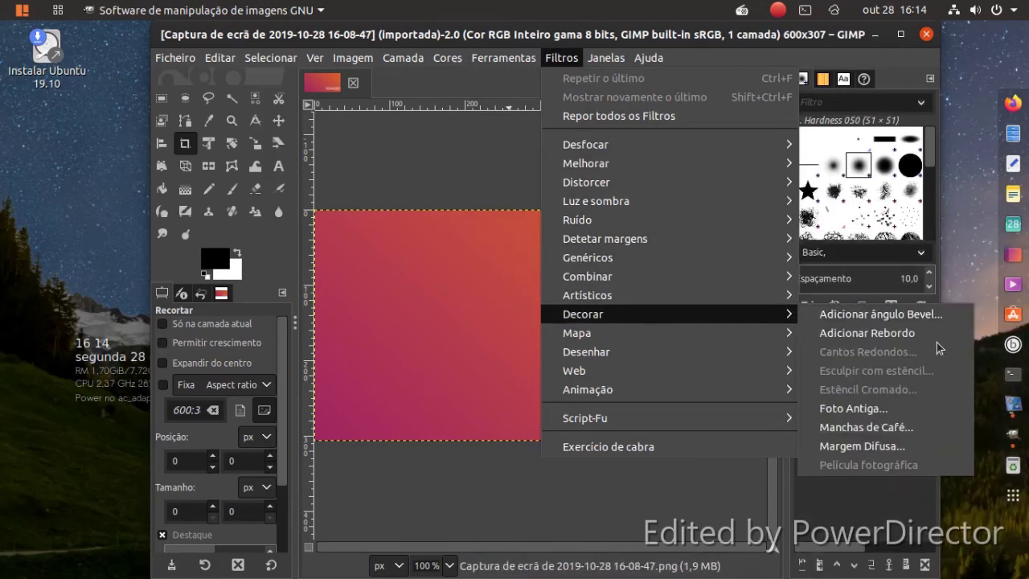
click(866, 333)
click(645, 348)
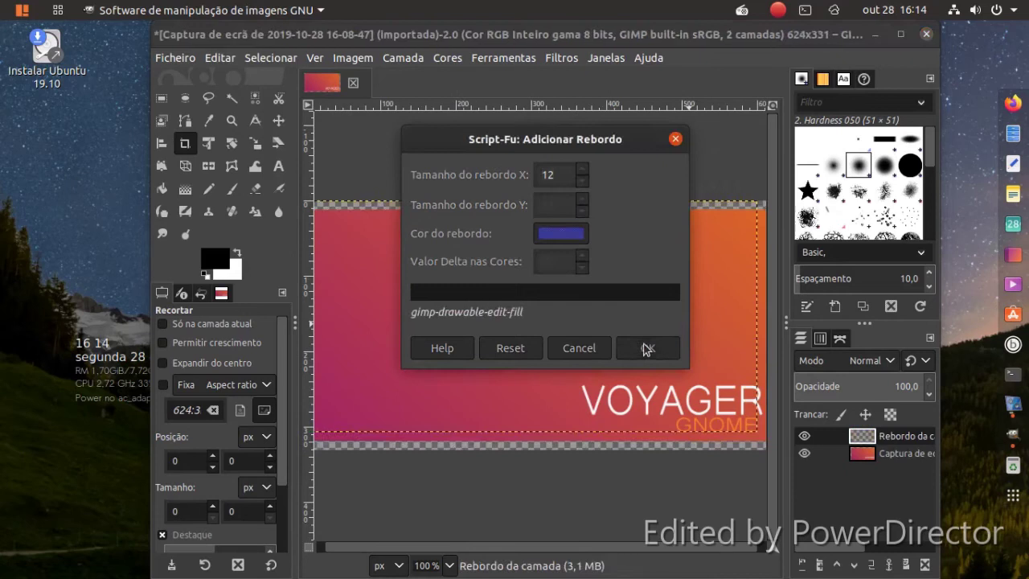
- Apply the artistic Cubismo filter three times to the border layer, with mosaic size 10,00 and saturation 2,500
click(502, 58)
mouse_move(542, 66)
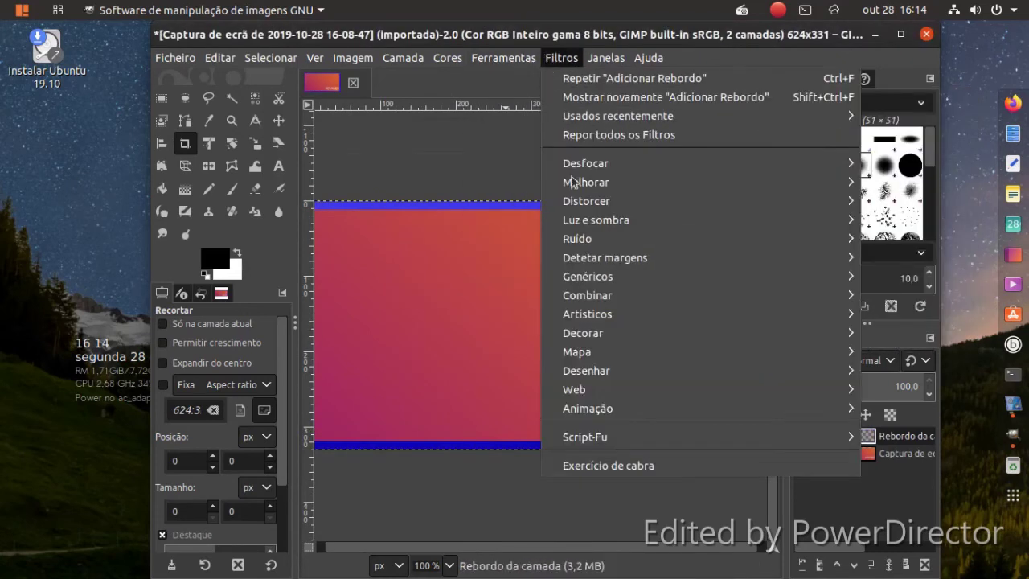
mouse_move(623, 315)
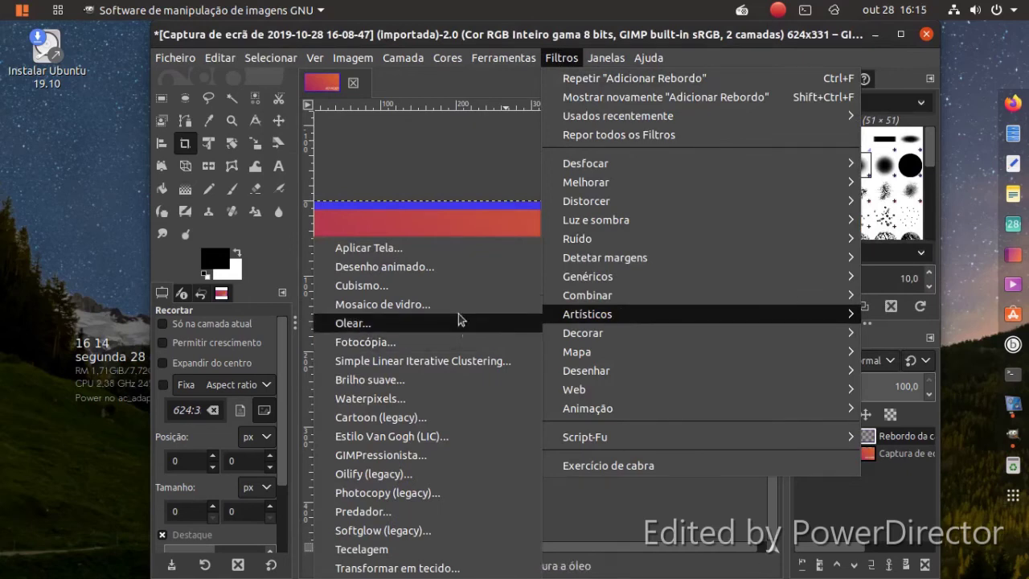
click(454, 288)
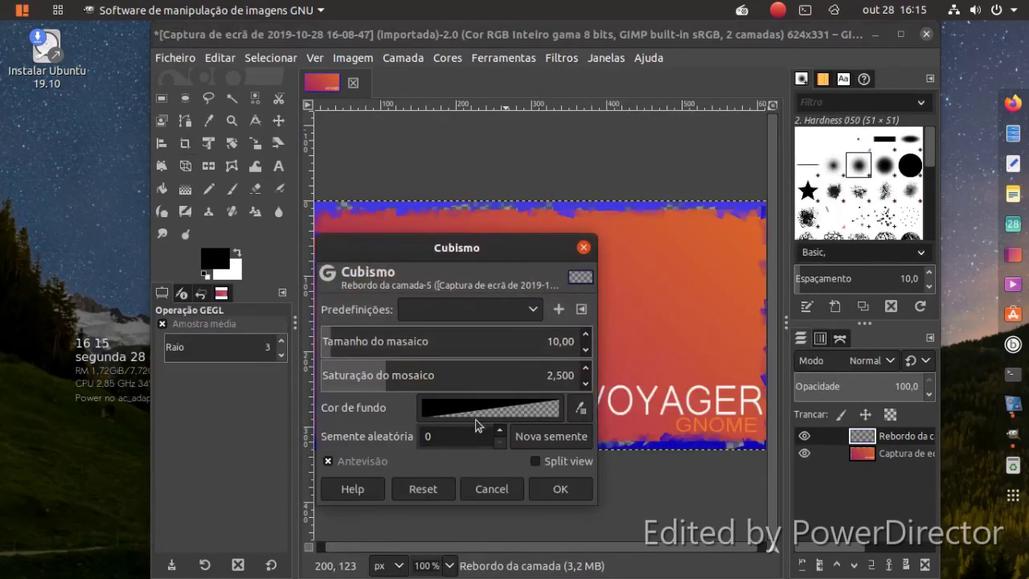
click(558, 488)
key(ctrl+shift+f)
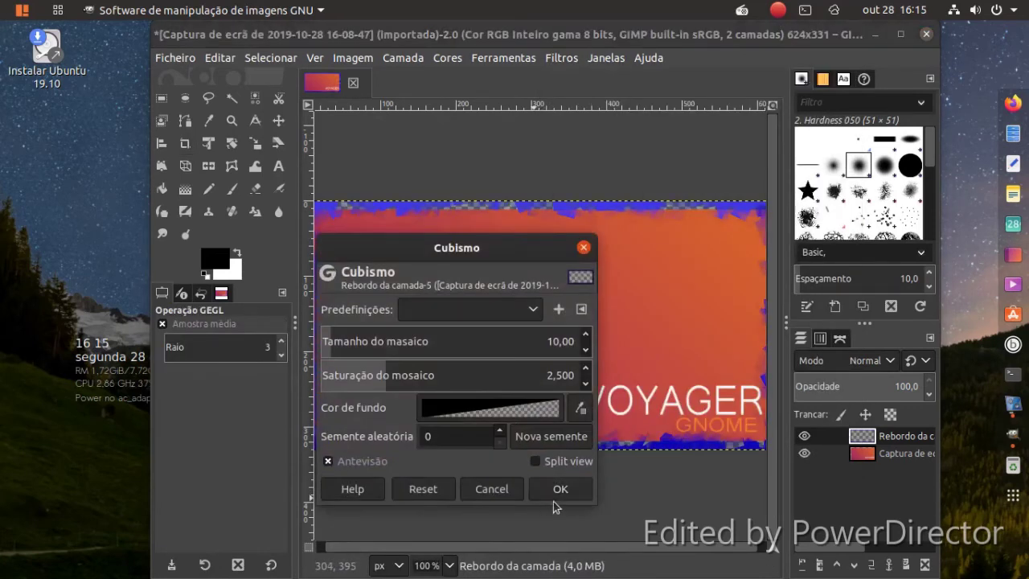
click(556, 491)
key(ctrl+shift+f)
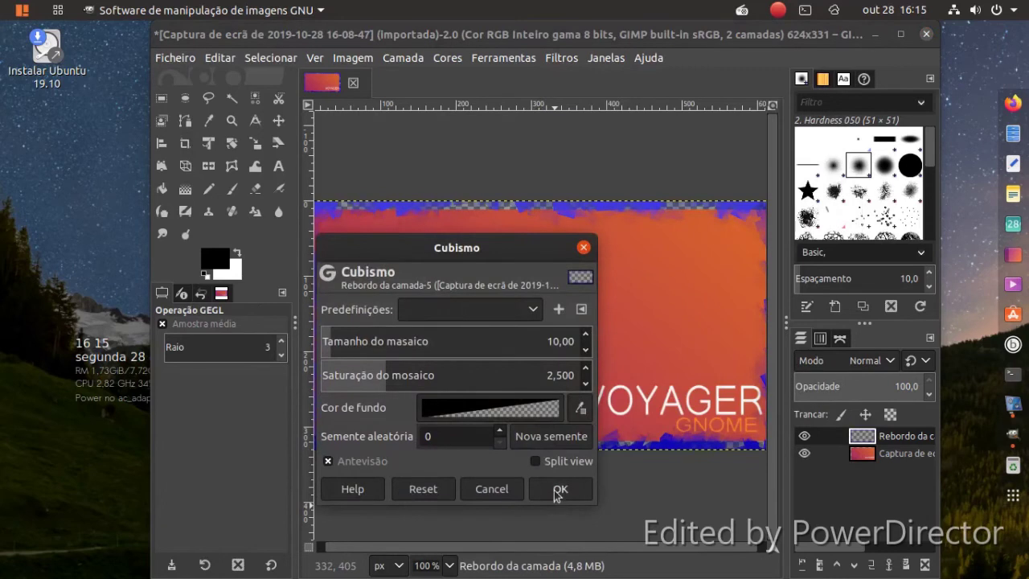
click(557, 489)
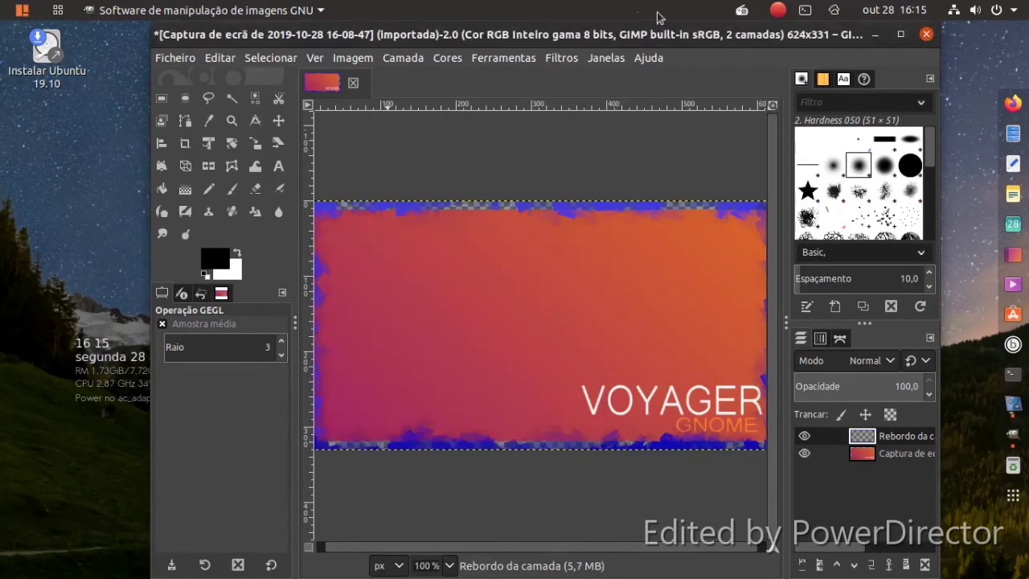
- Quit GIMP discarding the unsaved changes, and launch Calendário from the Office application folder
click(925, 34)
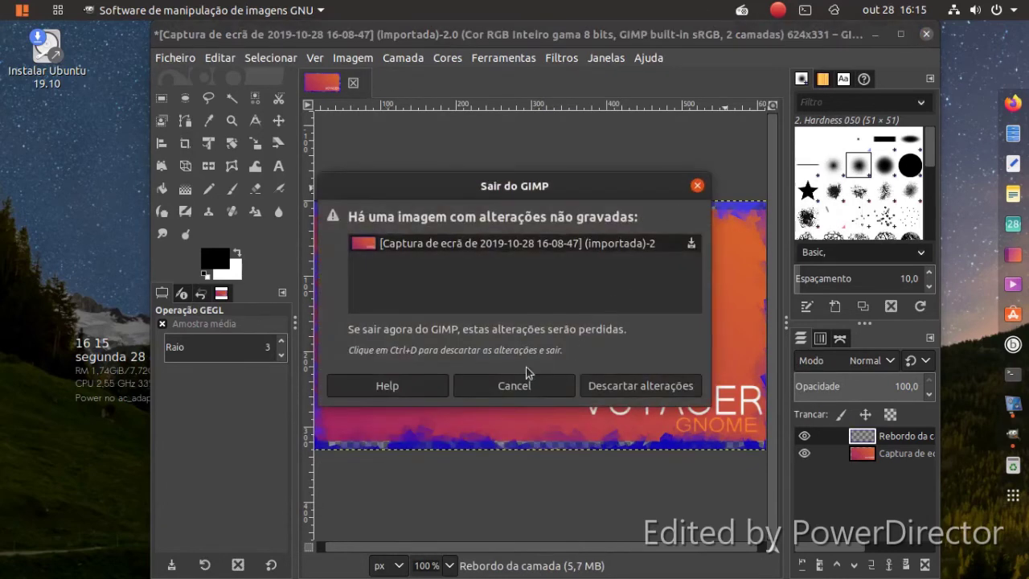
click(596, 385)
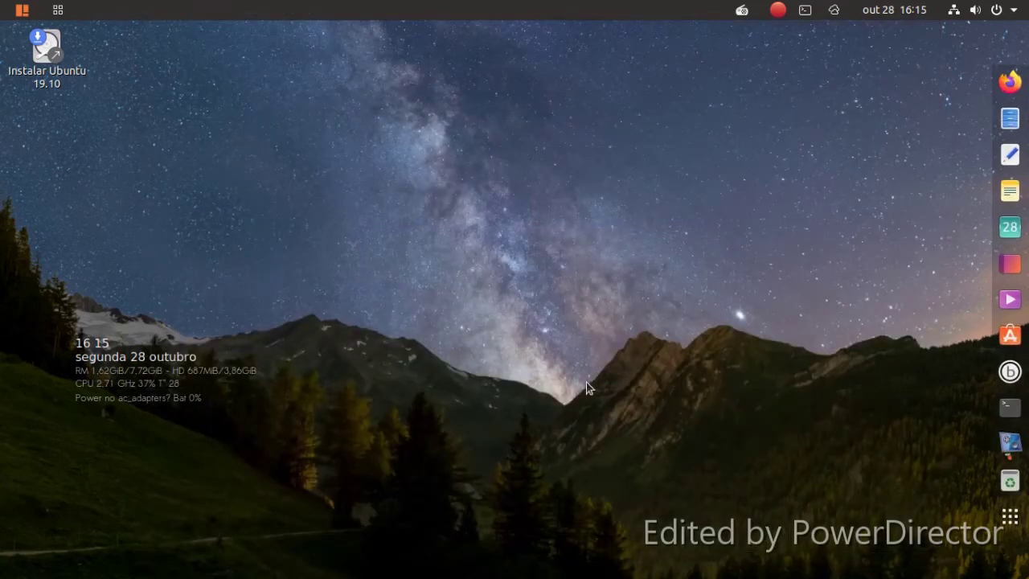
click(59, 10)
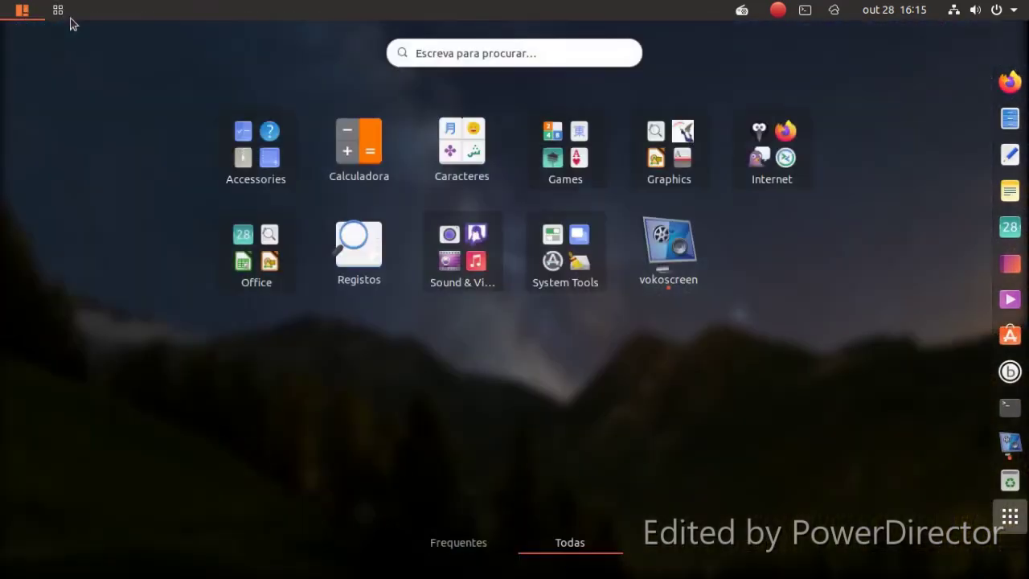
click(254, 235)
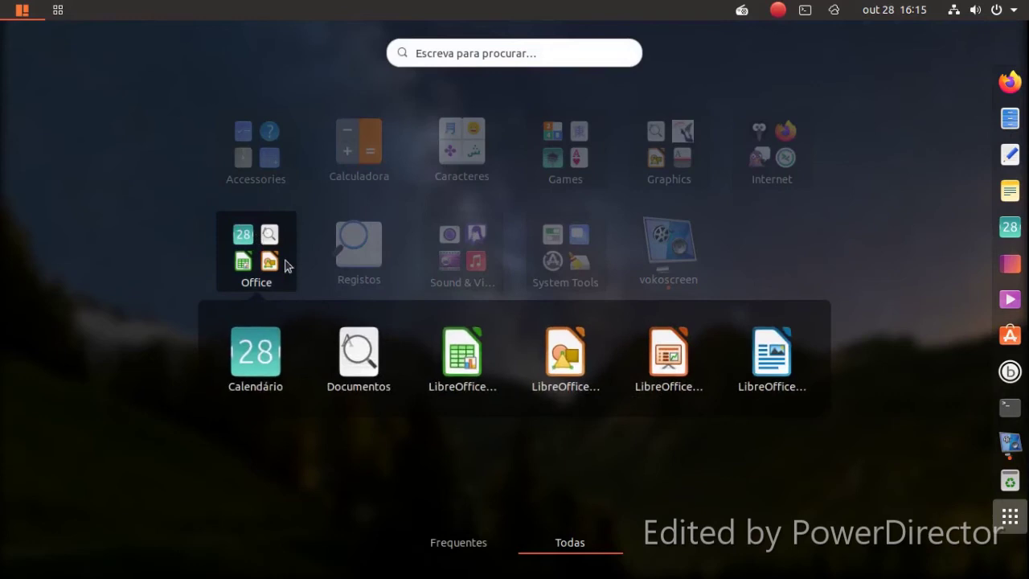
click(265, 354)
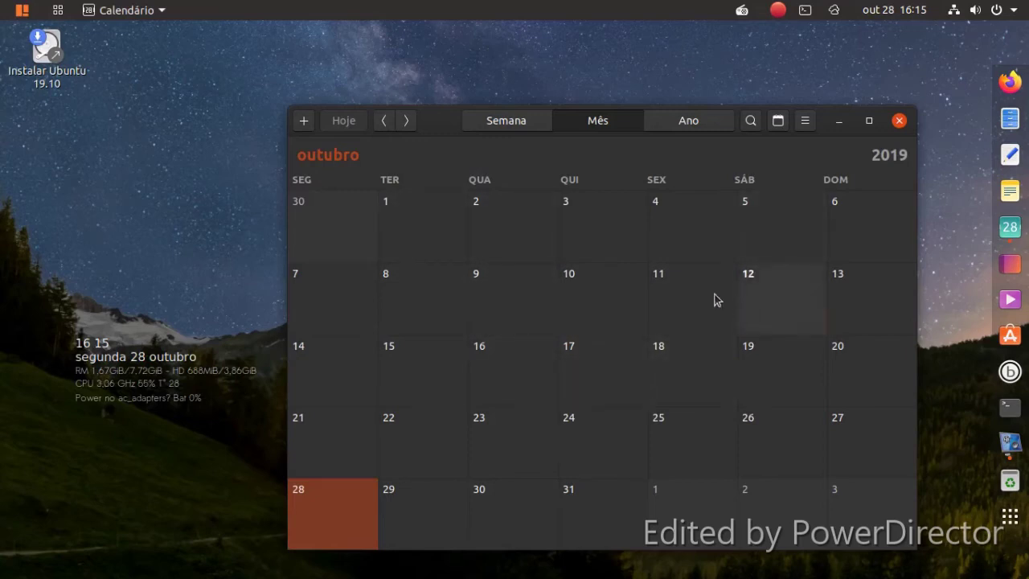
- Try to add an event on 24 October in the Pessoal calendar, with a person's first name as its title
click(591, 322)
click(523, 362)
click(509, 434)
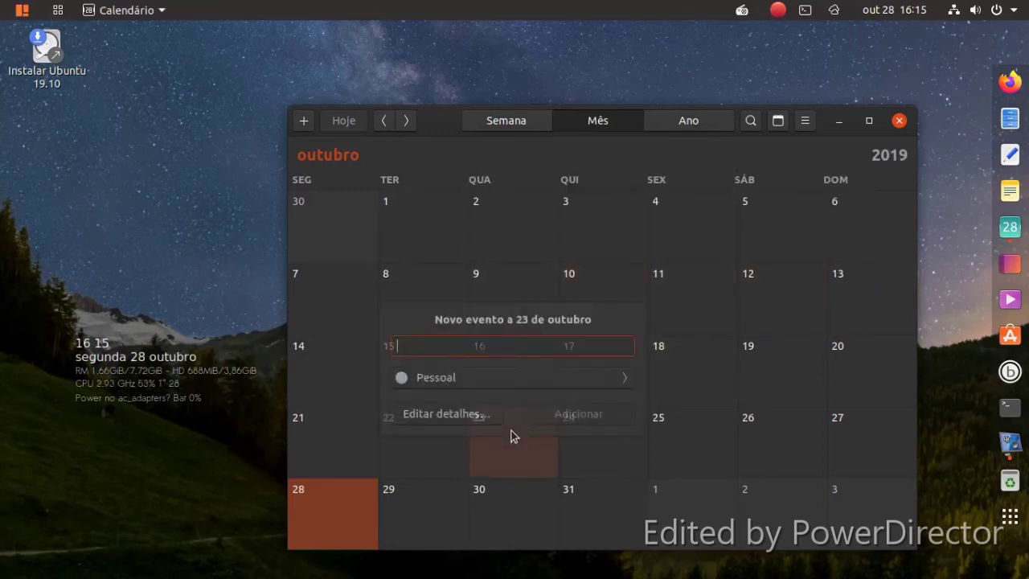
click(567, 480)
click(610, 467)
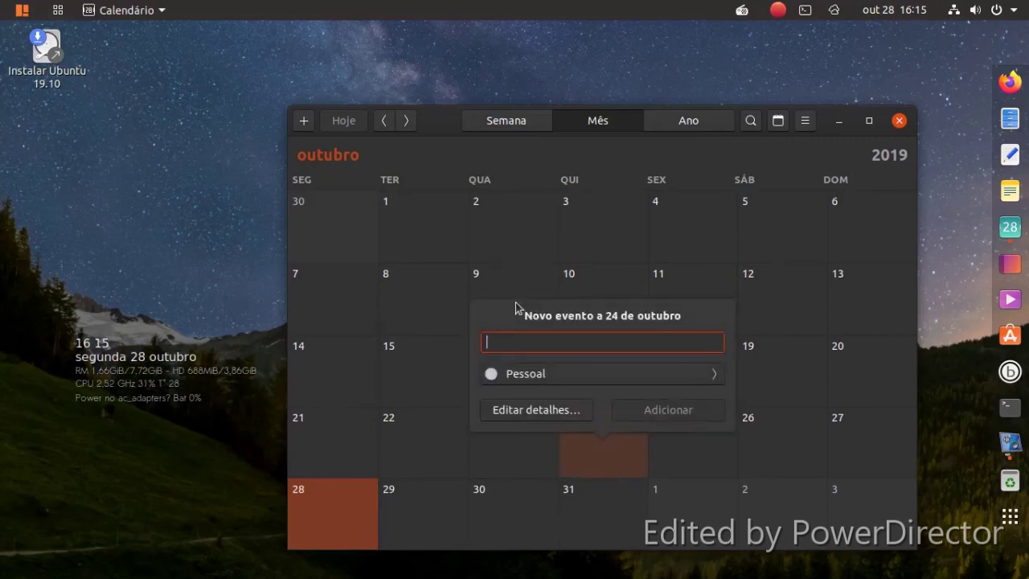
text(jose)
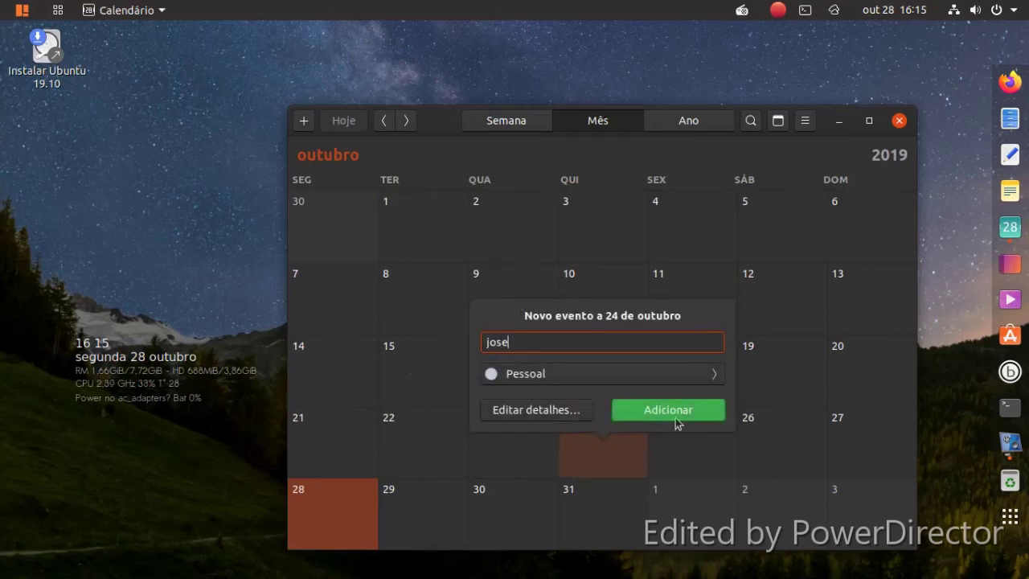
click(659, 424)
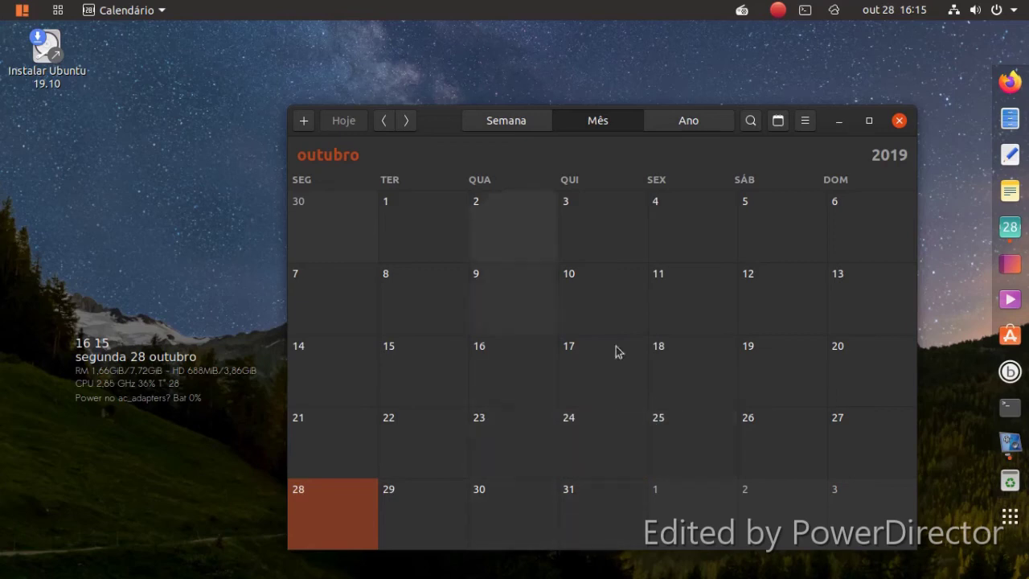
click(673, 450)
click(670, 197)
- Close the calendar and launch PulseEffects from the Sound & Video application folder
click(898, 121)
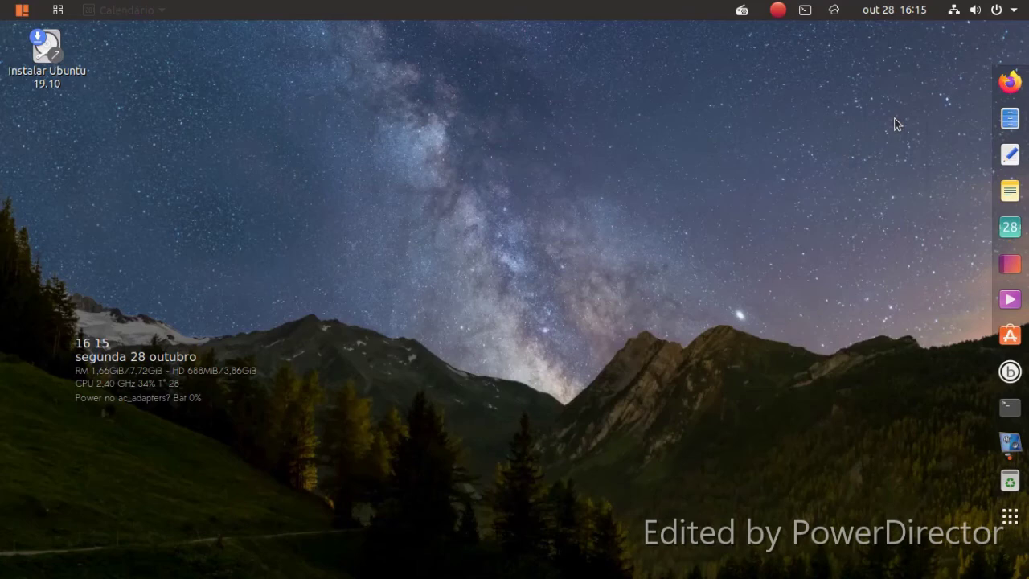
click(58, 10)
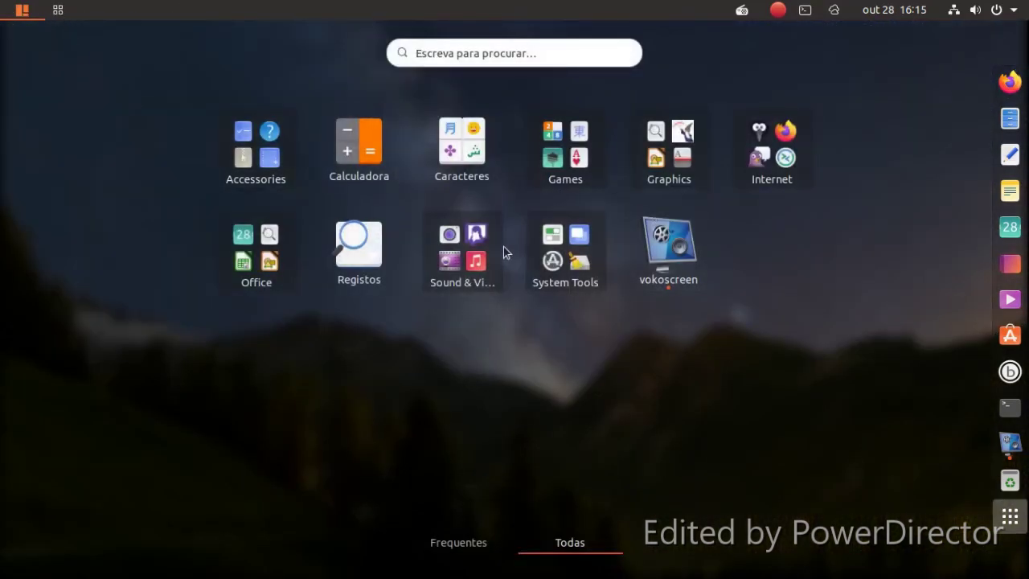
click(474, 254)
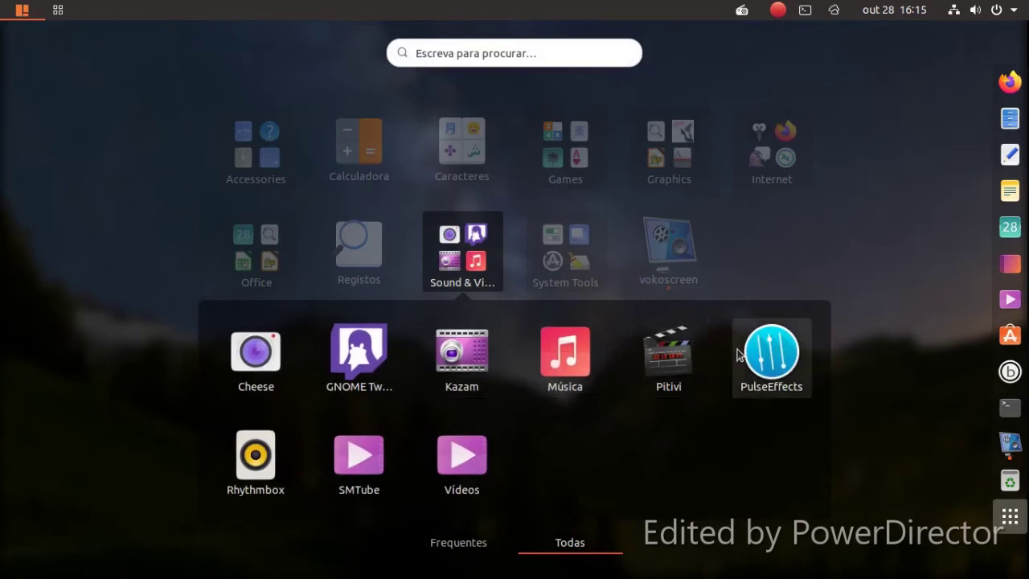
click(739, 352)
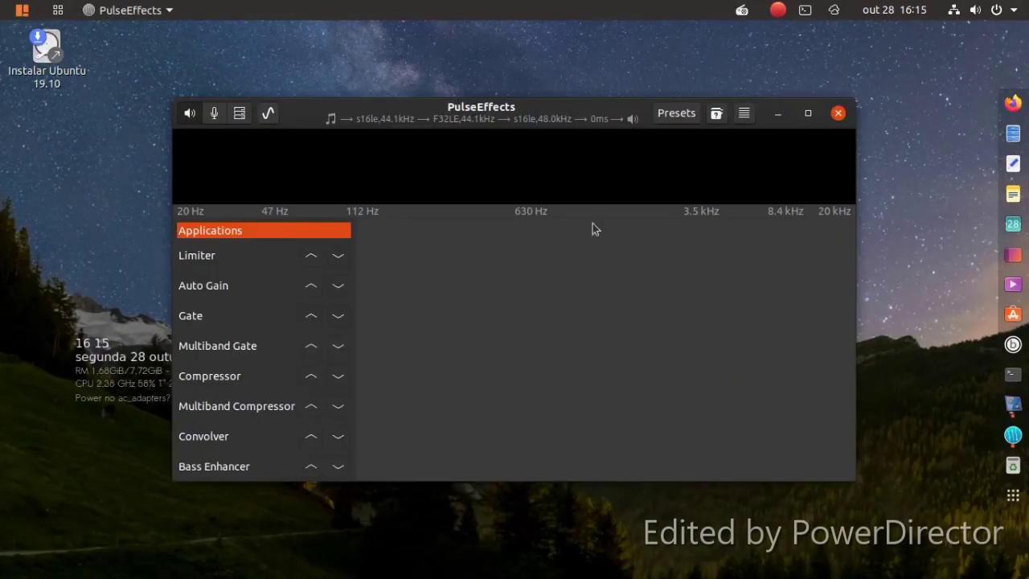
- Go through the list of audio effects and view the Limiter, Multiband Gate and Delay settings
click(249, 259)
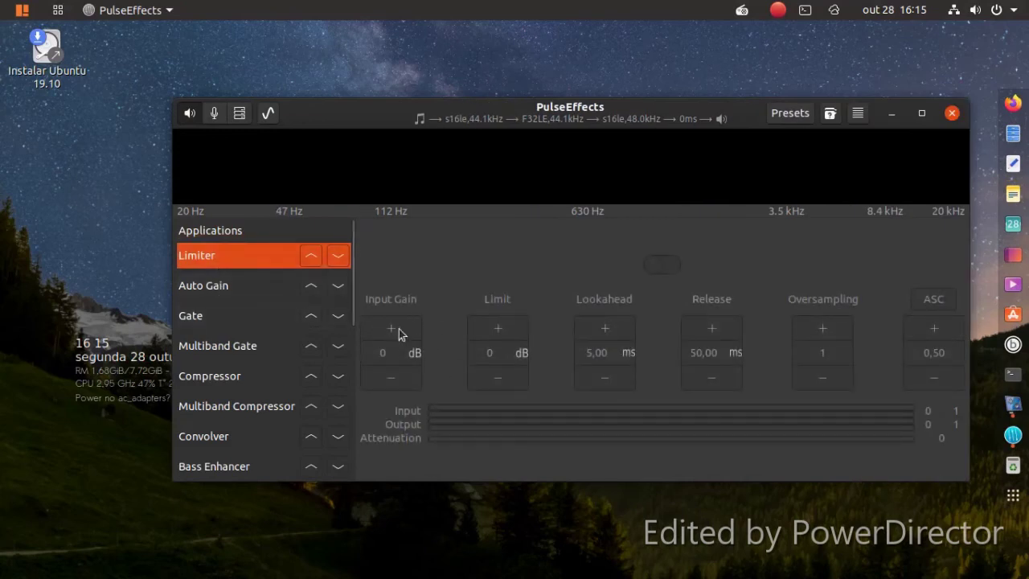
click(257, 353)
scroll(264, 382, down, 5)
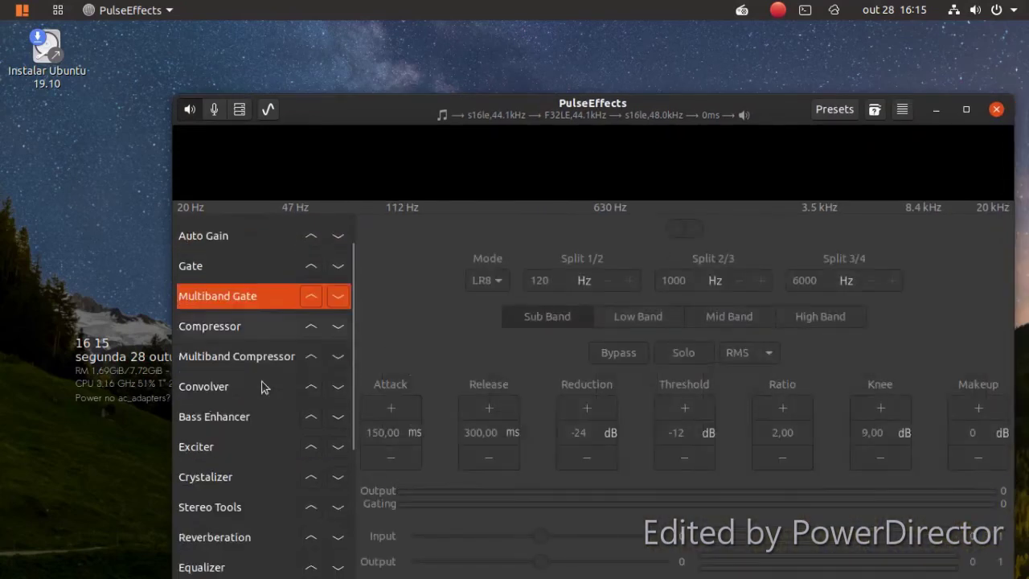
click(264, 382)
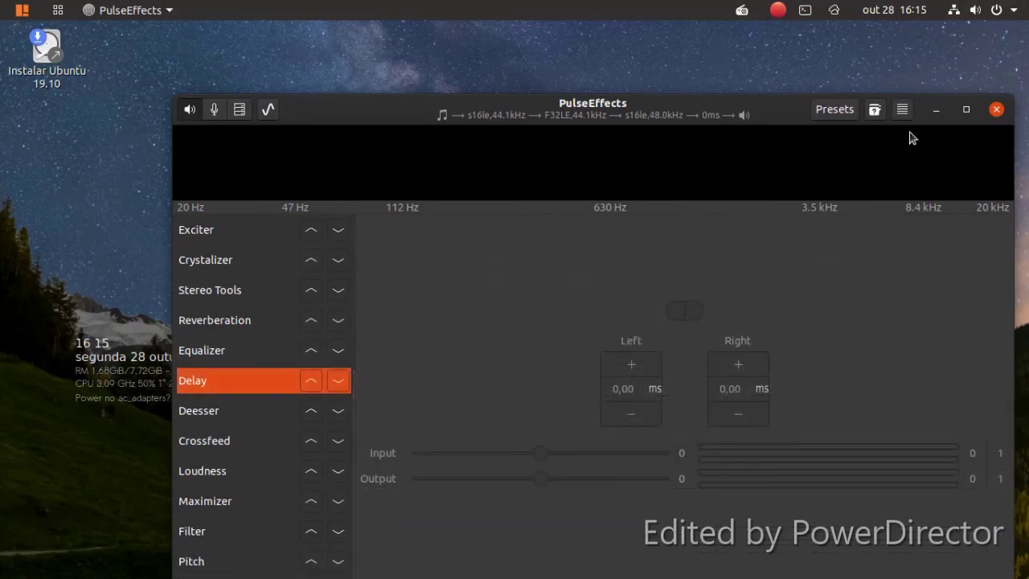
- Close PulseEffects, view the welcome page of the Ubuntu 19.10 installer and quit the installation
click(994, 110)
click(1009, 441)
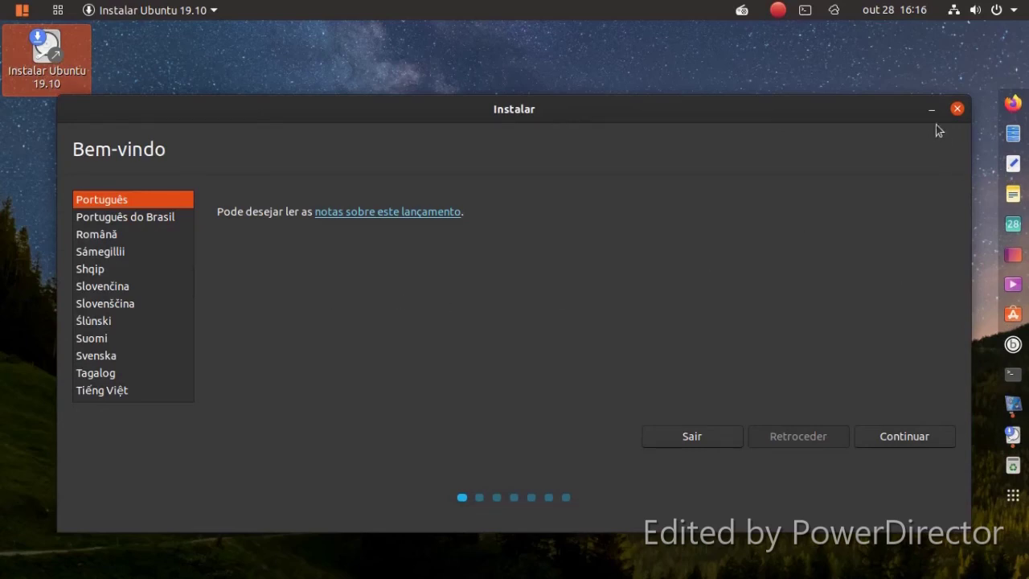
click(956, 110)
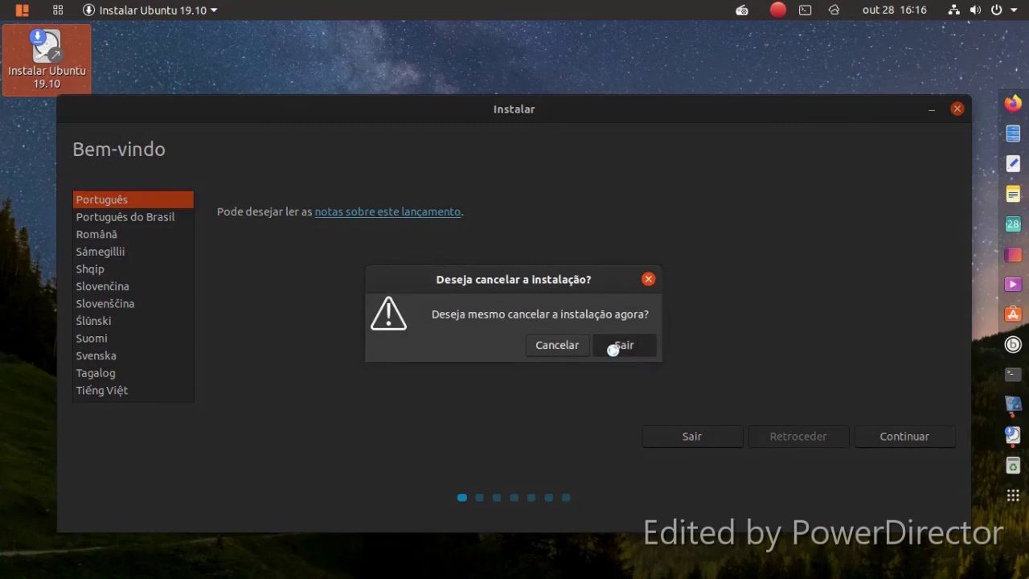
click(617, 345)
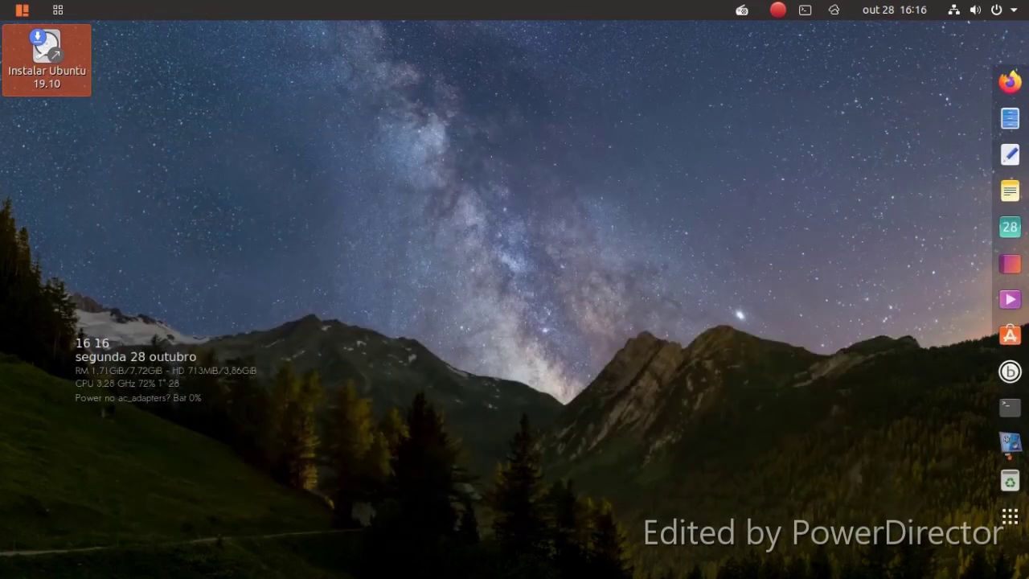
- Launch Editor dconf from the System Tools application folder, accept its caution notice, view the root subfolders and close it
click(1010, 516)
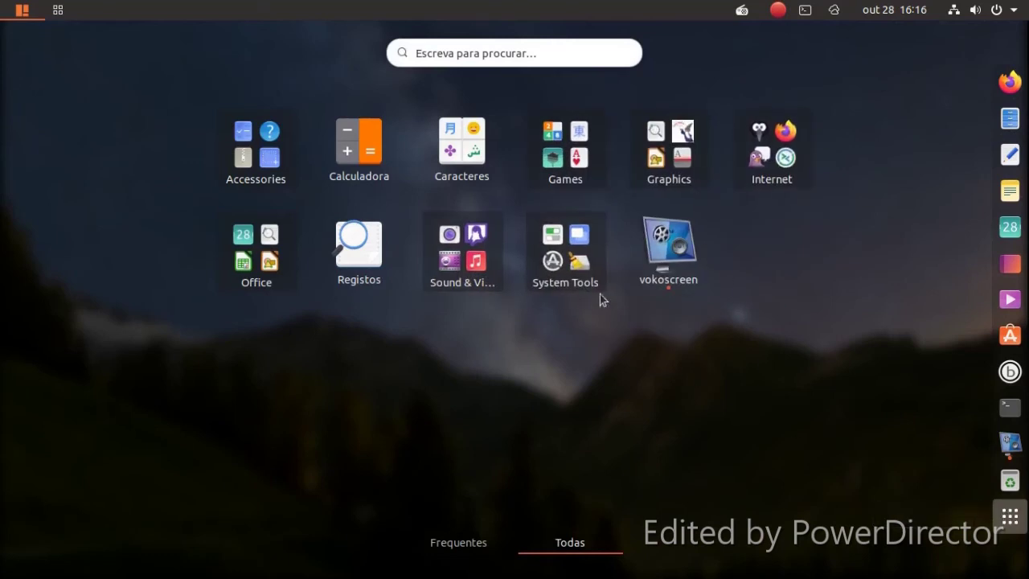
click(586, 265)
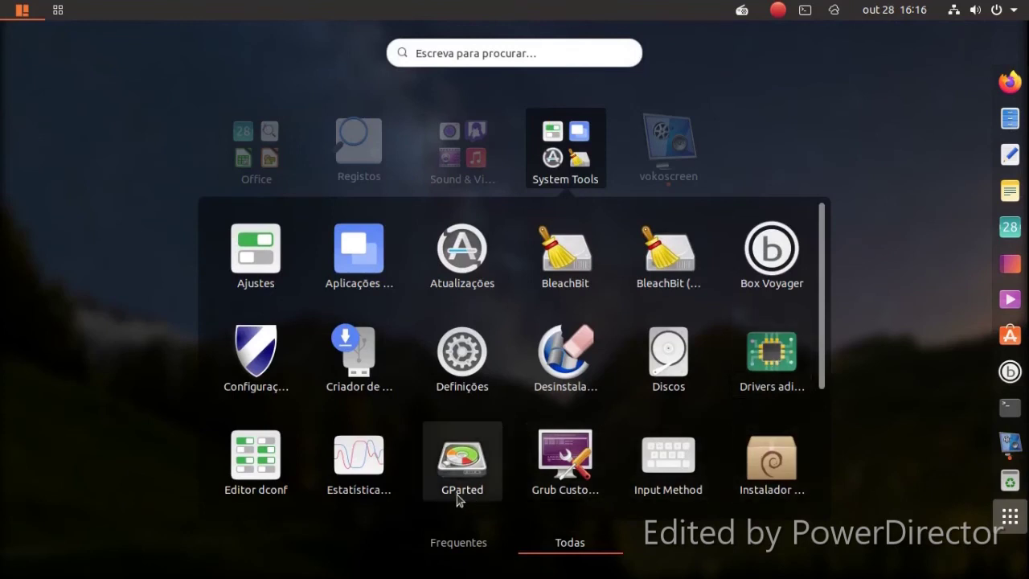
click(257, 483)
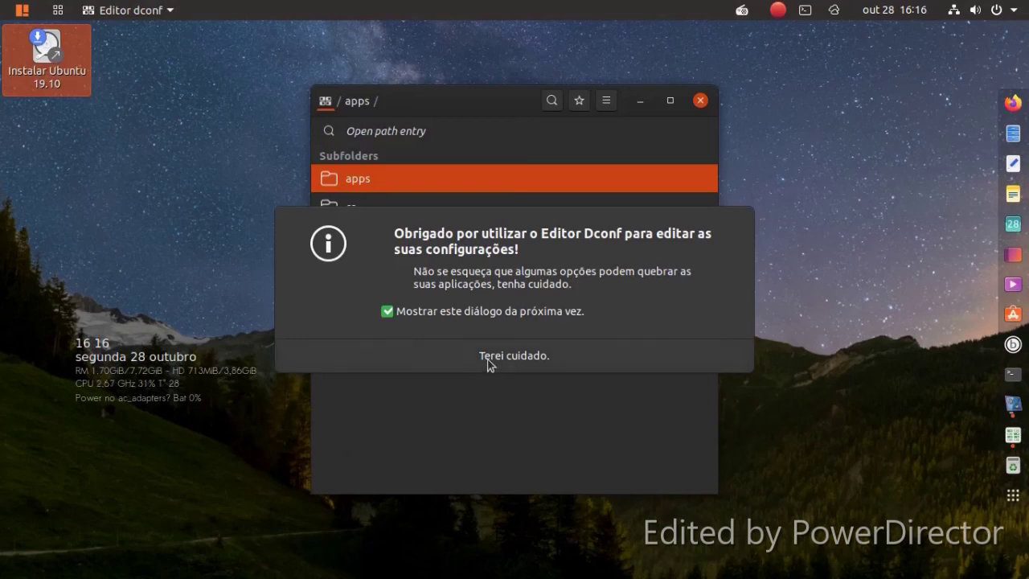
click(488, 358)
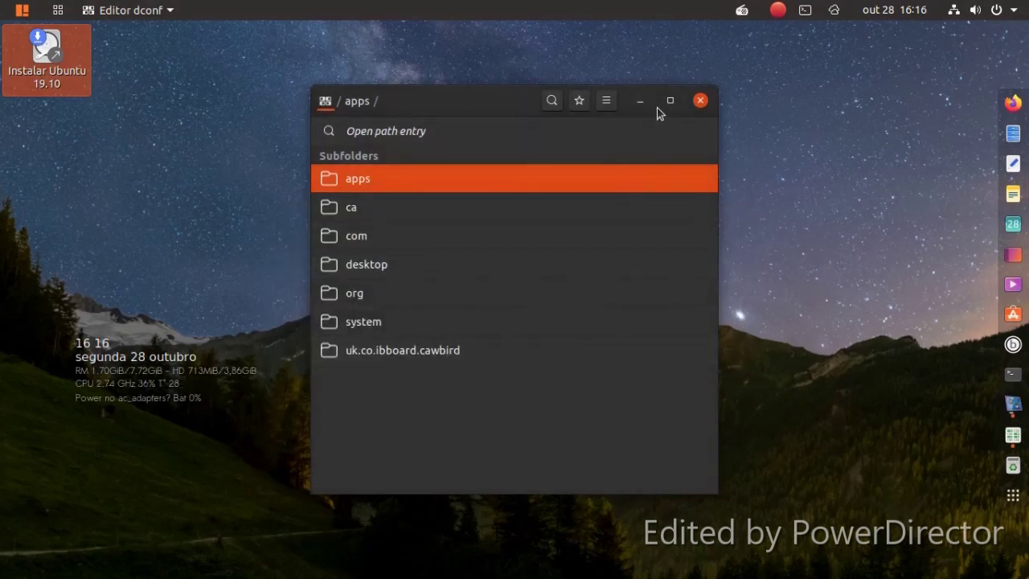
click(701, 101)
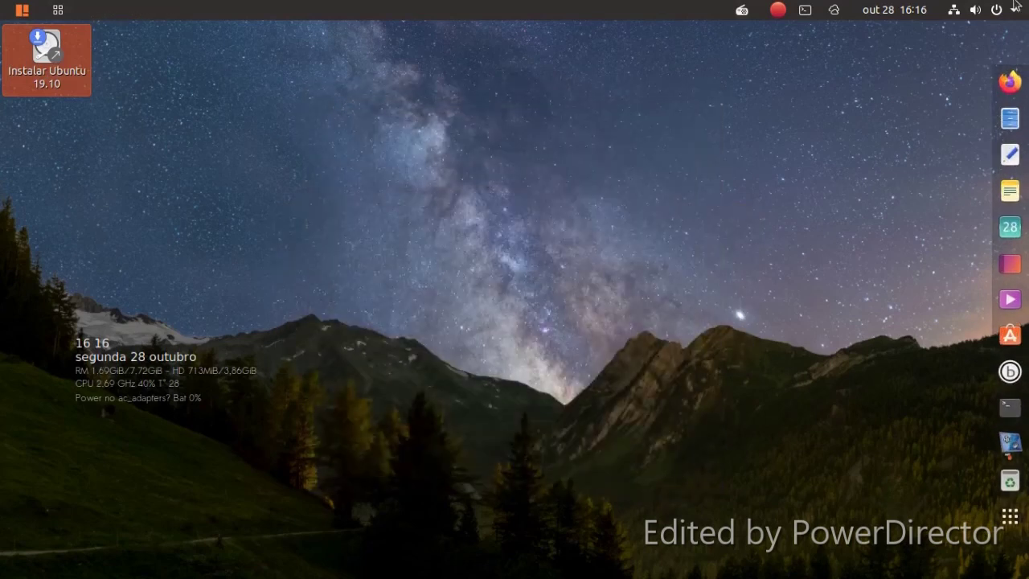
- Look through the system status indicators and the Radio extension's station list, leaving them closed
click(1014, 8)
click(1003, 9)
click(1004, 9)
click(1003, 9)
click(779, 10)
mouse_move(739, 11)
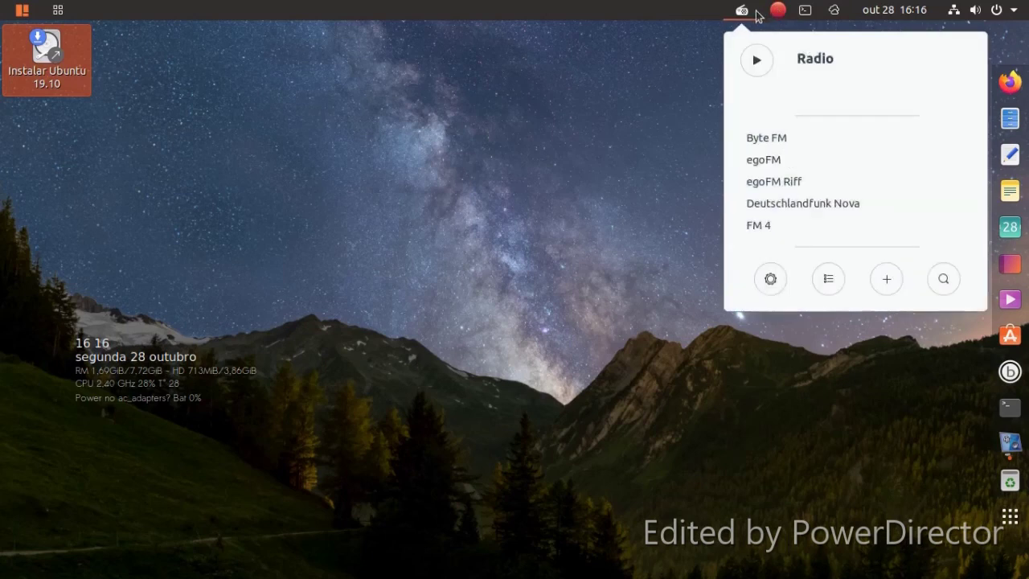
click(627, 255)
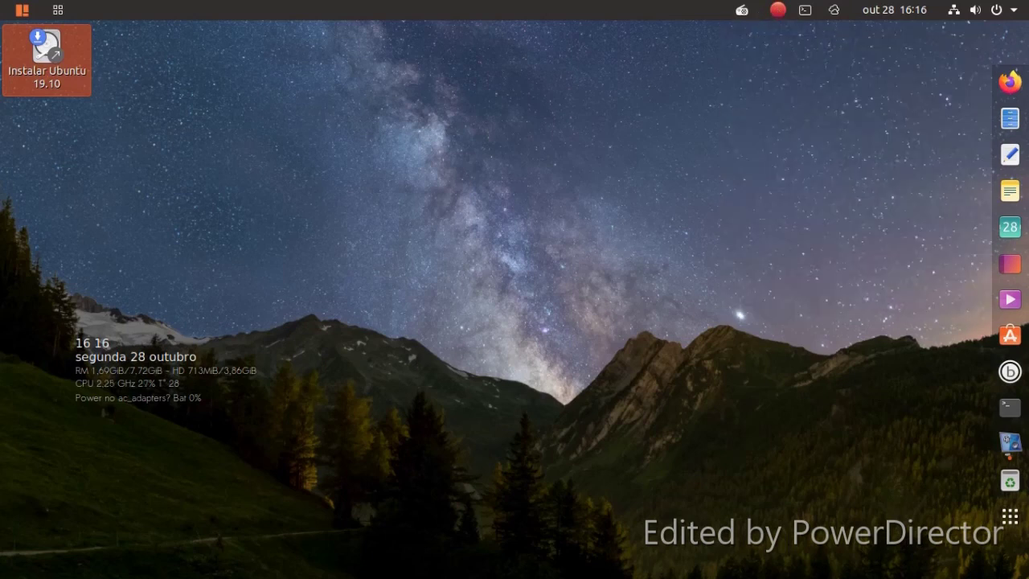
- Launch Cawbird from the Internet application folder
click(57, 11)
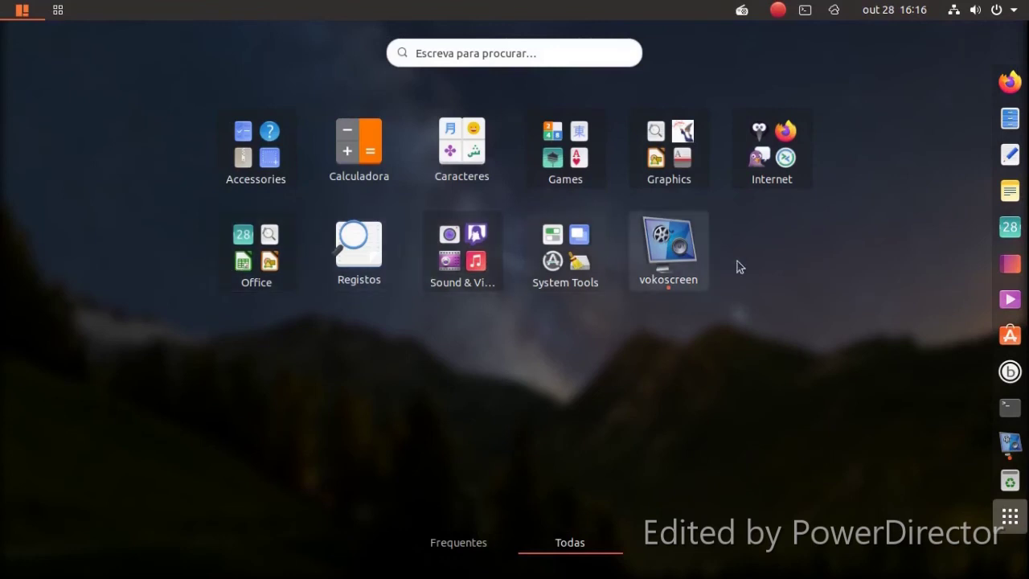
click(767, 165)
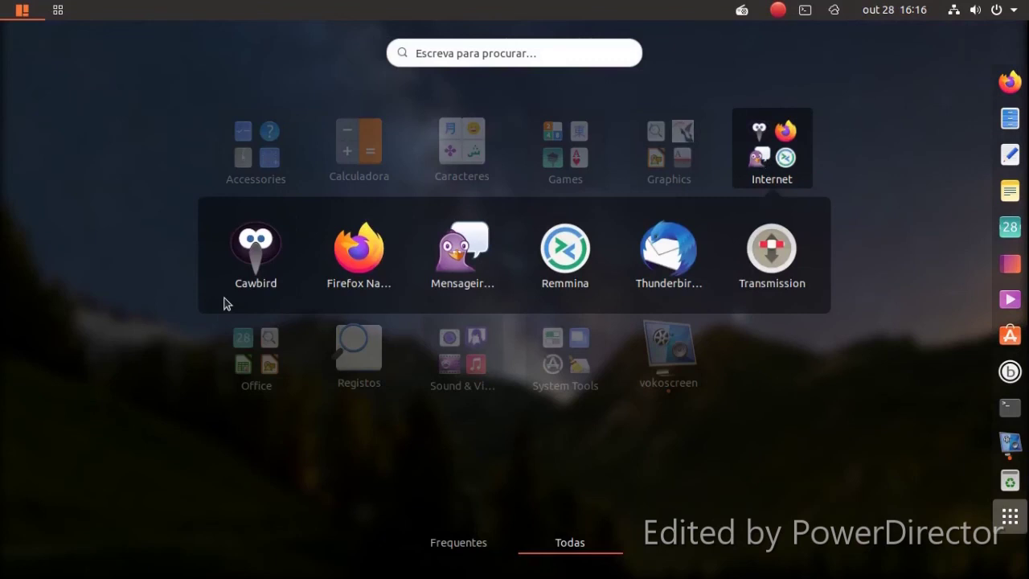
click(230, 281)
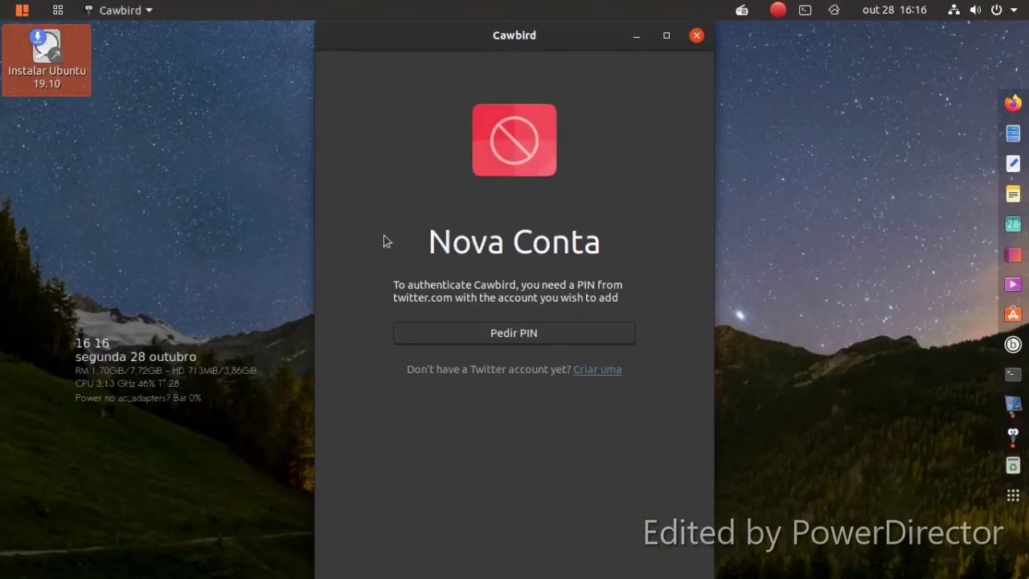